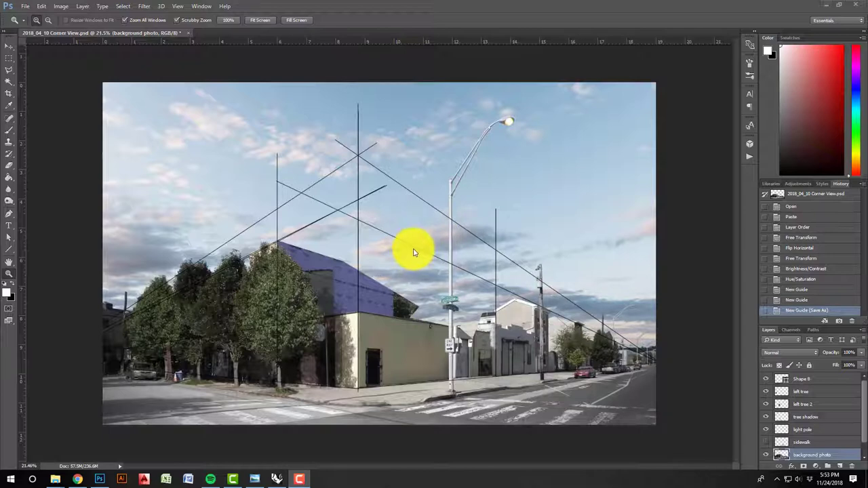
- Switch to Rhino and examine the corner building model and its street context from several viewpoints
left_click(276, 480)
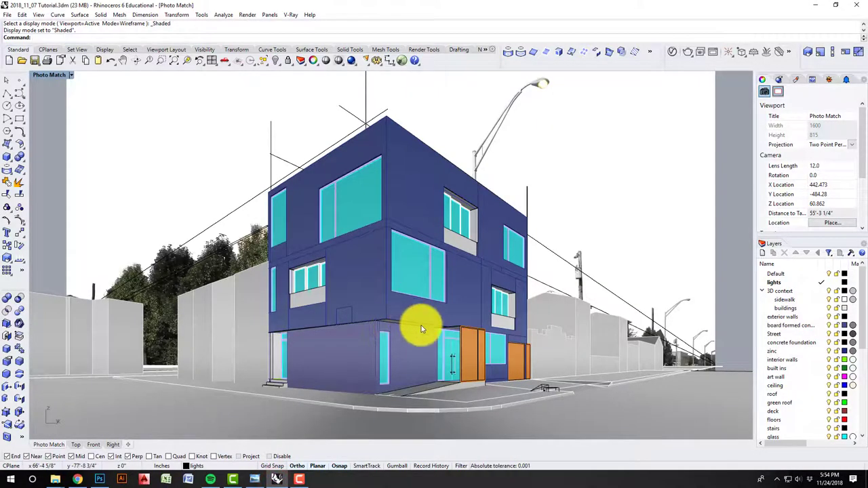
scroll(421, 328, "down", 5)
left_click_drag(419, 333, 281, 325)
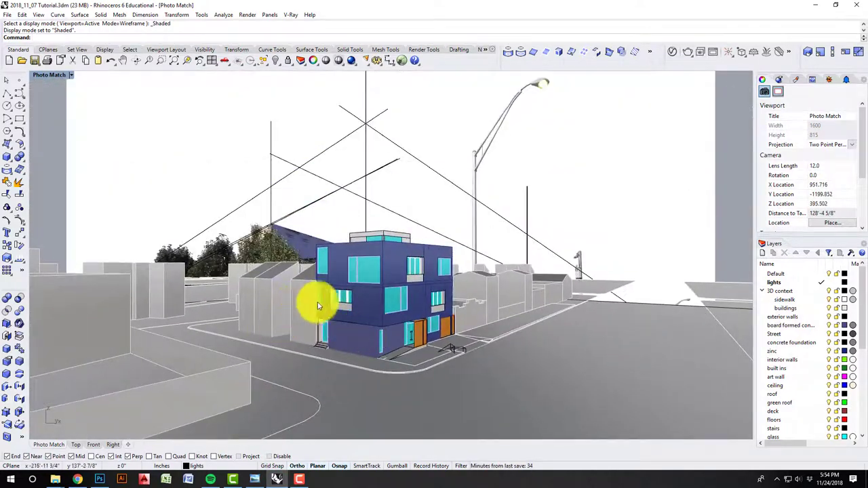
scroll(292, 299, "up", 4)
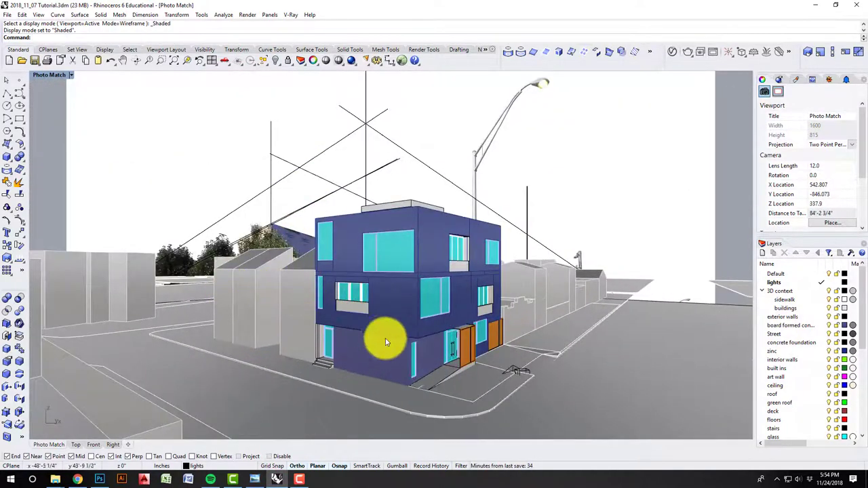
scroll(502, 368, "up", 3)
scroll(563, 300, "down", 1)
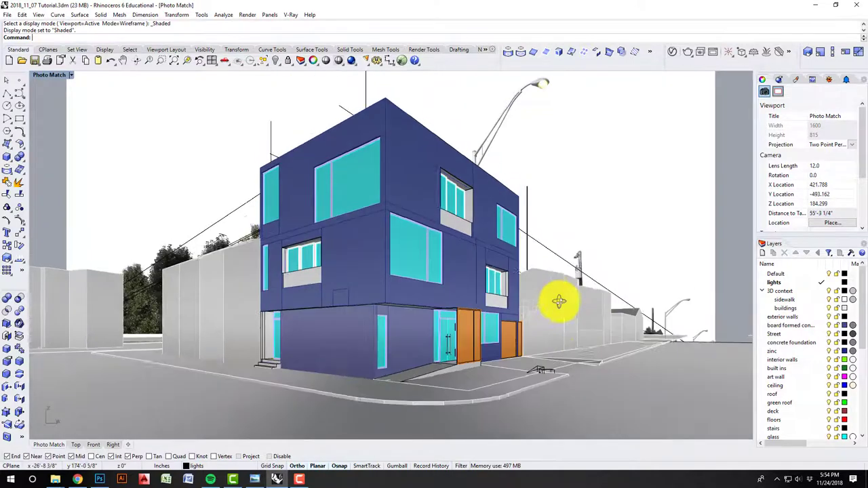
scroll(559, 301, "down", 1)
scroll(435, 315, "down", 3)
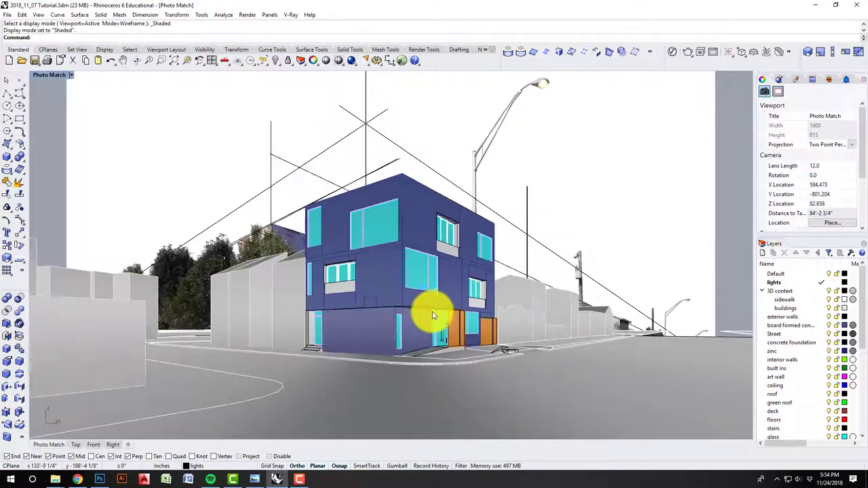
left_click_drag(434, 316, 430, 310)
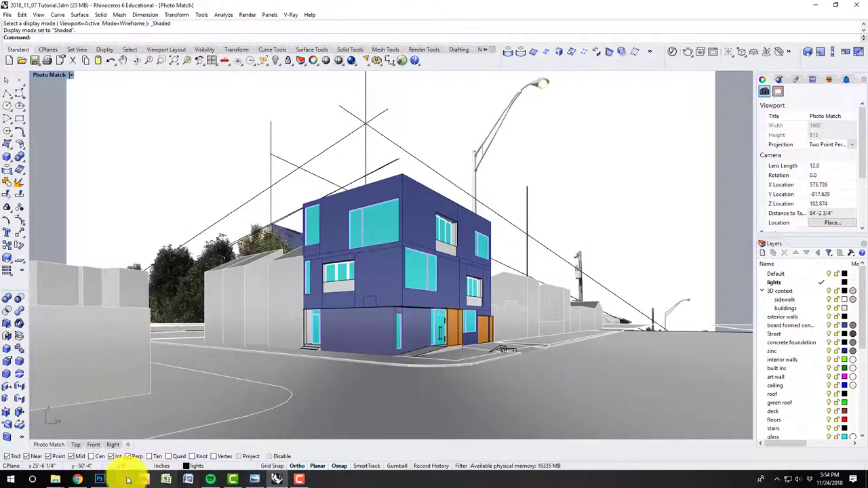
- Check the site photo in Photoshop, and return to Rhino to restore the saved photo-match camera view
left_click(106, 481)
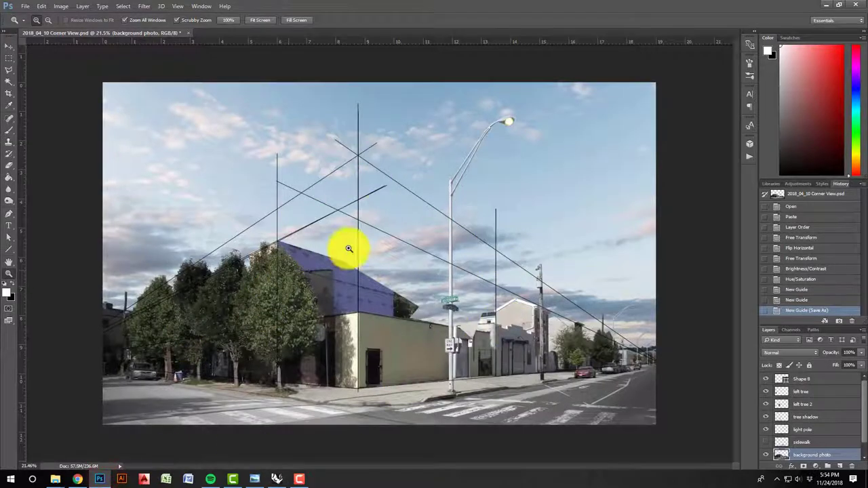
left_click(277, 478)
left_click_drag(398, 294, 403, 294)
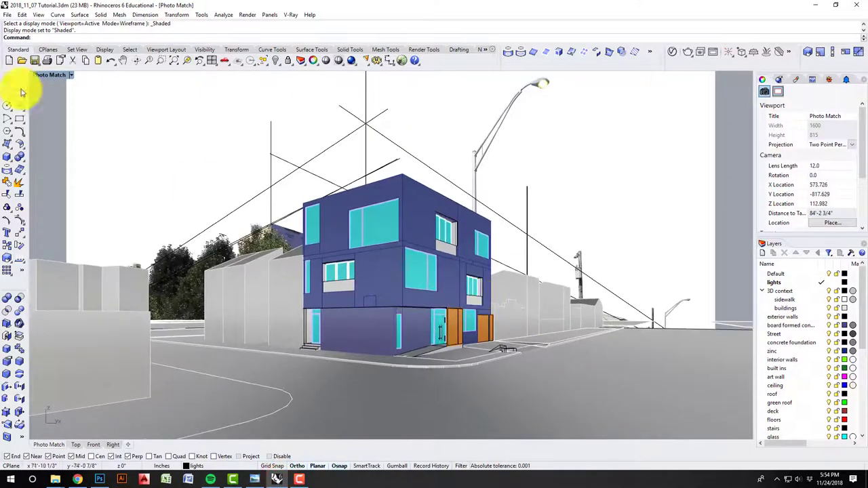
left_click(46, 76)
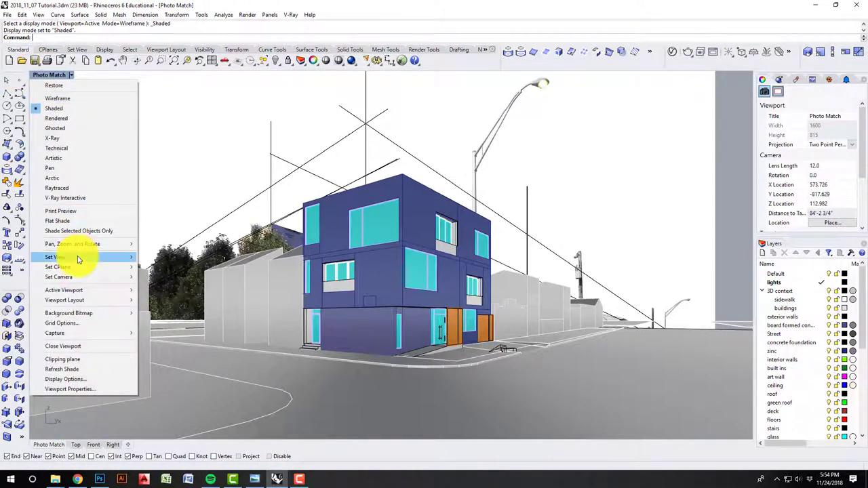
mouse_move(78, 260)
left_click(187, 379)
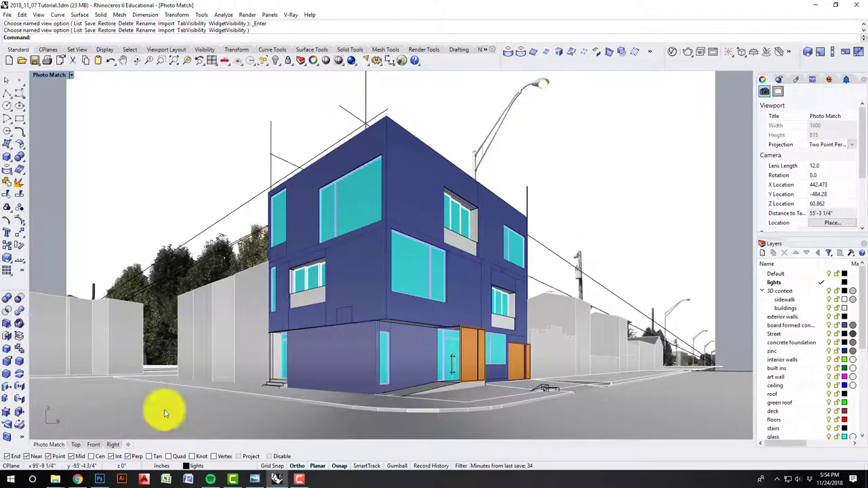
- Switch to Photoshop and open test render.png together with test render_material ID.MaterialID.png from the 2018_11_14 Workshop_06 folder
left_click(102, 480)
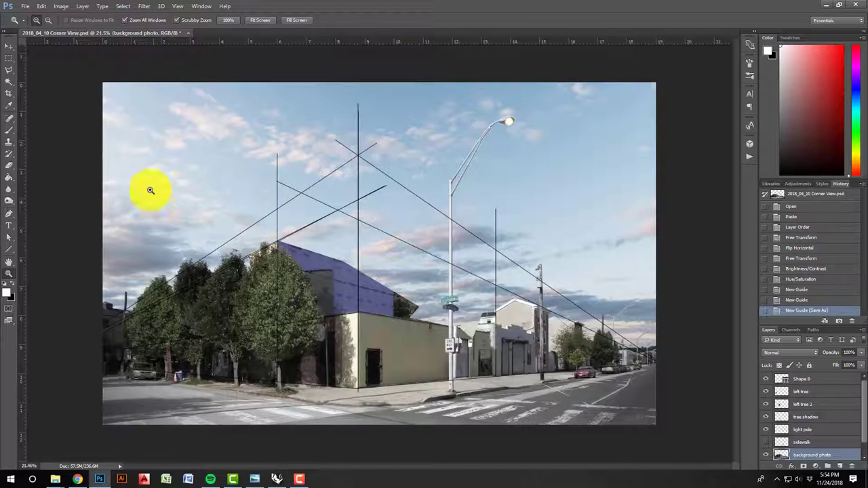
left_click(28, 9)
left_click(31, 28)
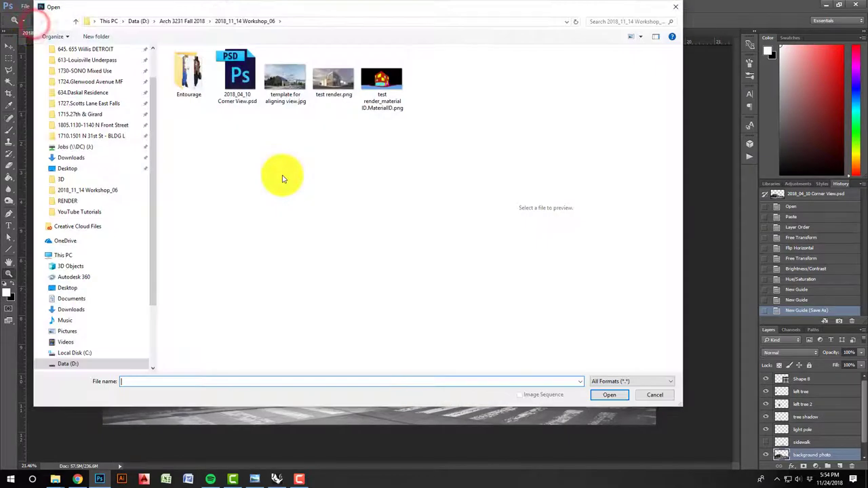
left_click(337, 82)
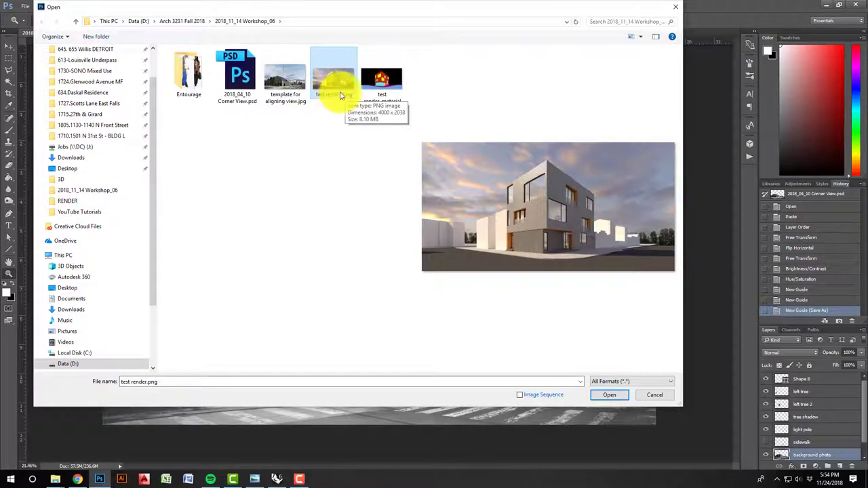
left_click(380, 84, "ctrl")
left_click(609, 396)
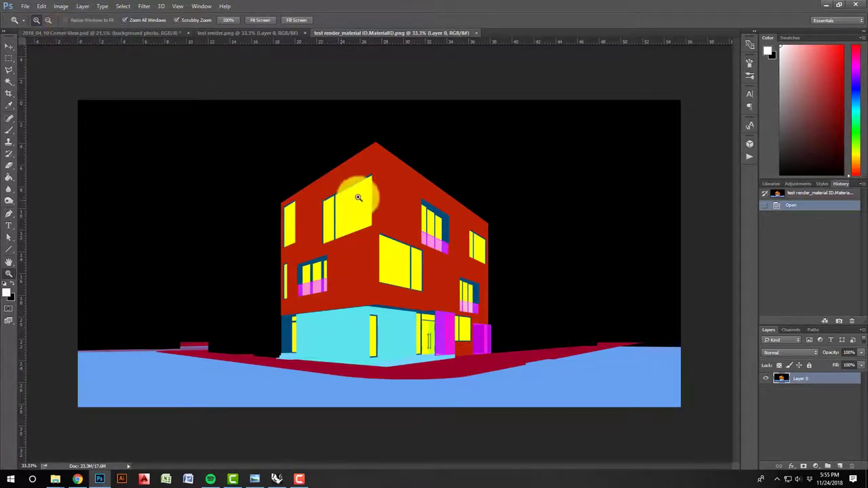
- Duplicate the material ID image's layer into 2018_04_10 Corner View.psd and close the material ID file
right_click(800, 383)
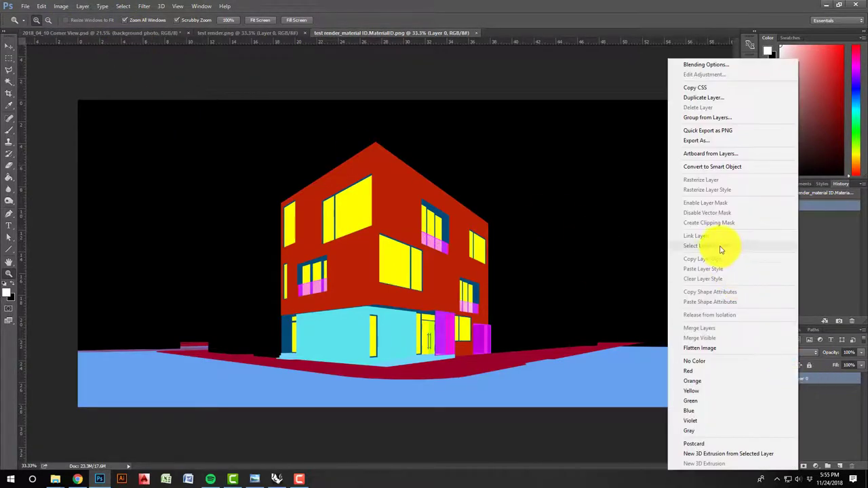
left_click(714, 99)
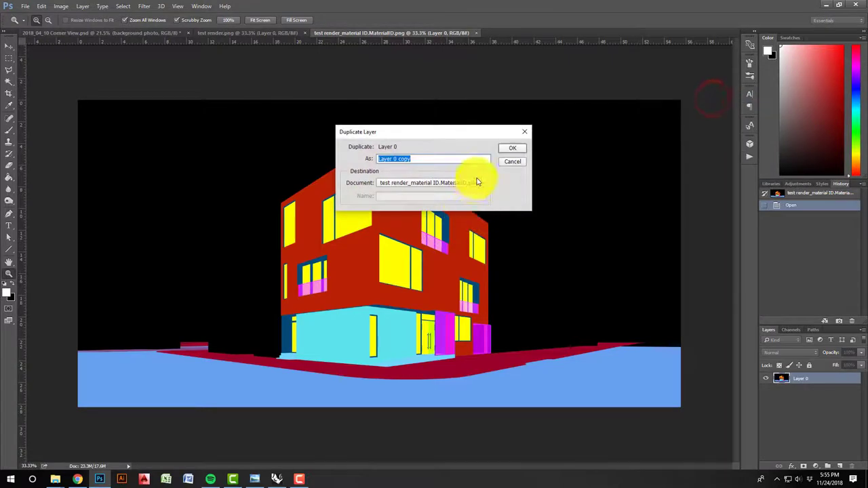
left_click(475, 183)
left_click(424, 192)
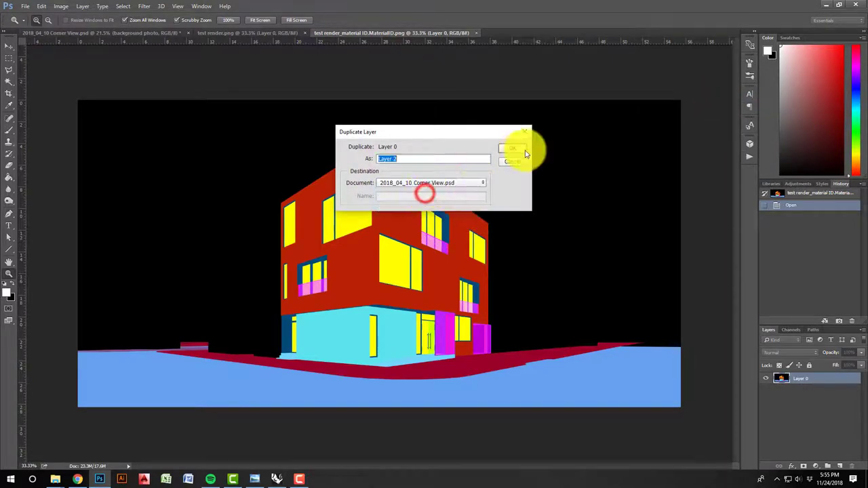
left_click(515, 153)
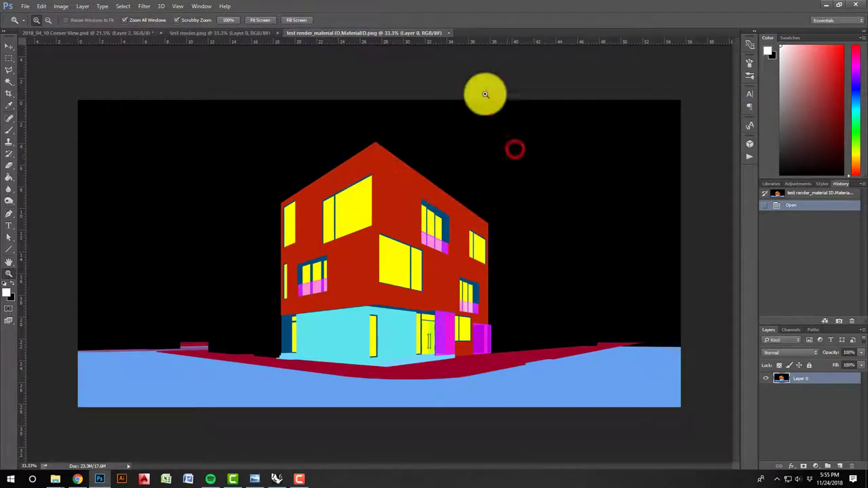
left_click(448, 33)
- Duplicate the test render's layer into 2018_04_10 Corner View.psd and close test render.png
right_click(800, 378)
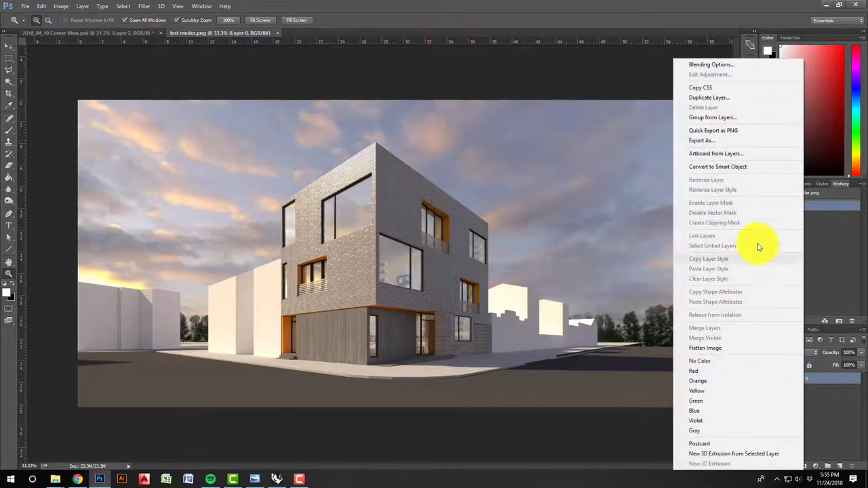
left_click(716, 97)
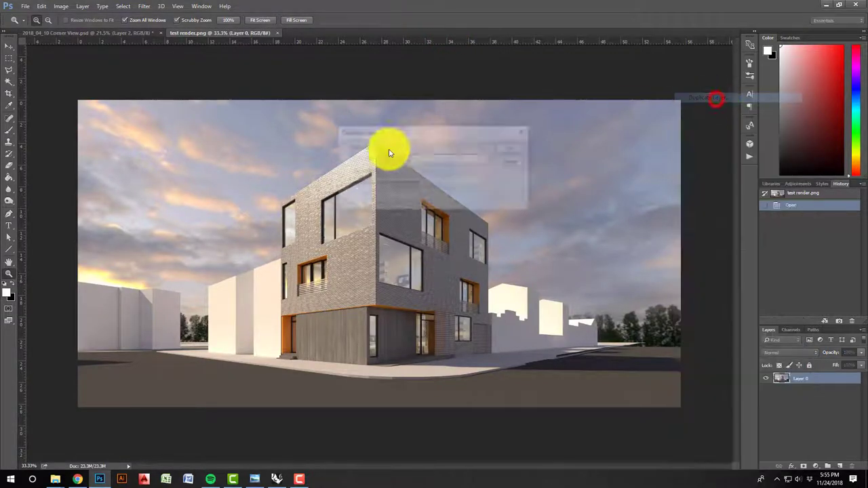
left_click(458, 182)
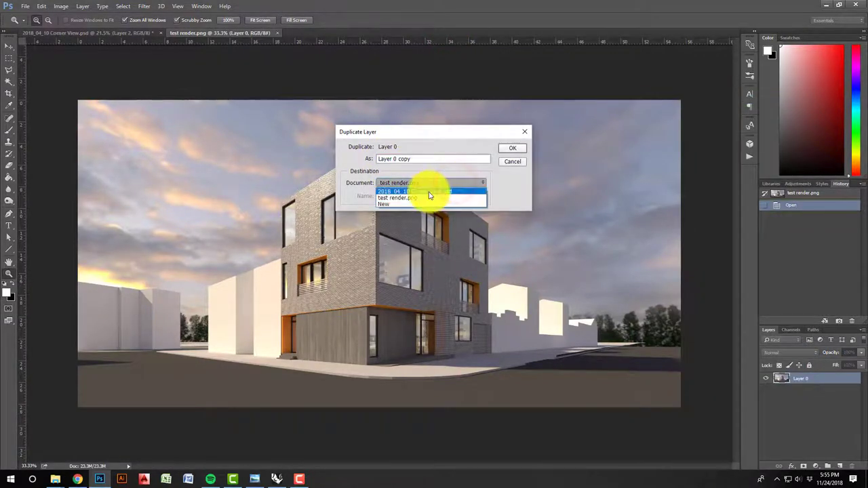
left_click(429, 192)
left_click(520, 147)
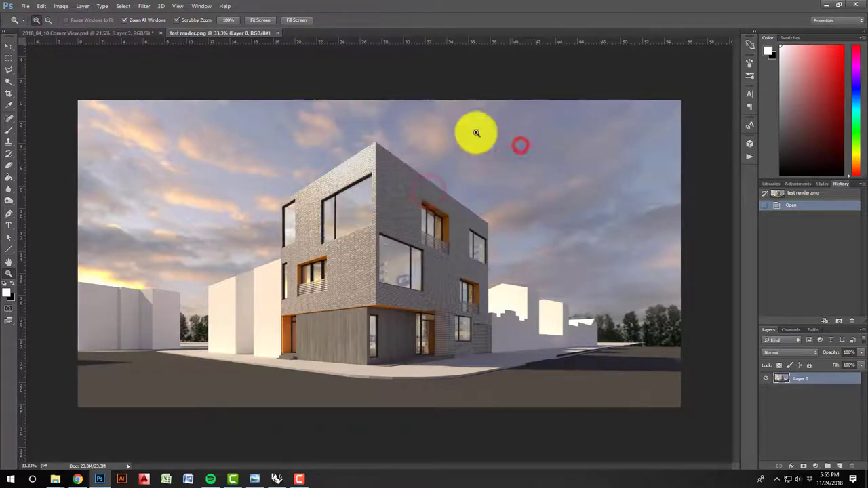
left_click(275, 32)
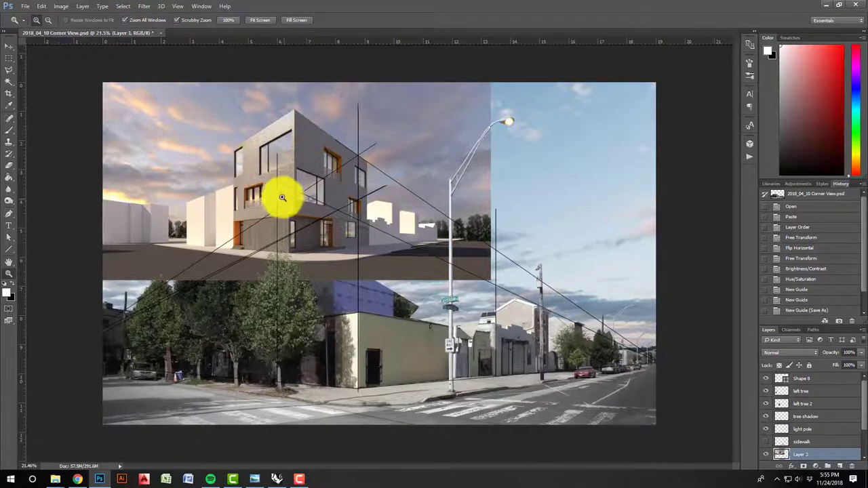
- Inspect the imported render against the perspective guide lines and select Layer 3 and Layer 2 together
left_click_drag(241, 173, 372, 223)
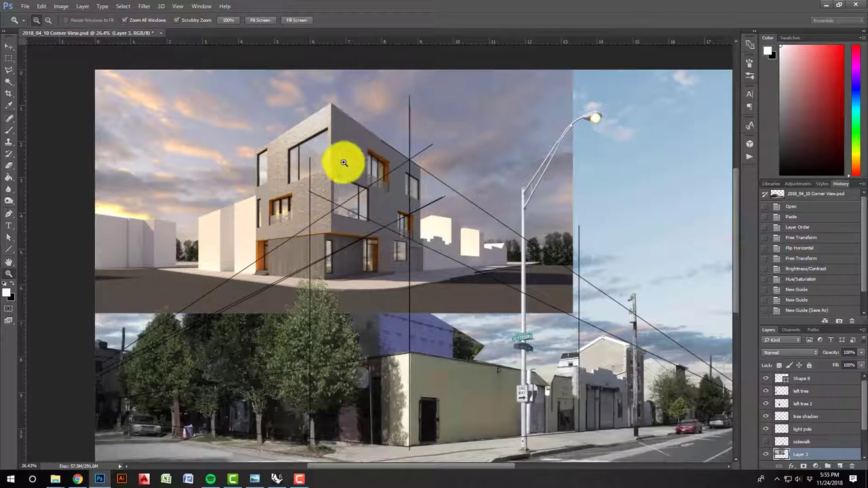
left_click_drag(355, 194, 416, 186)
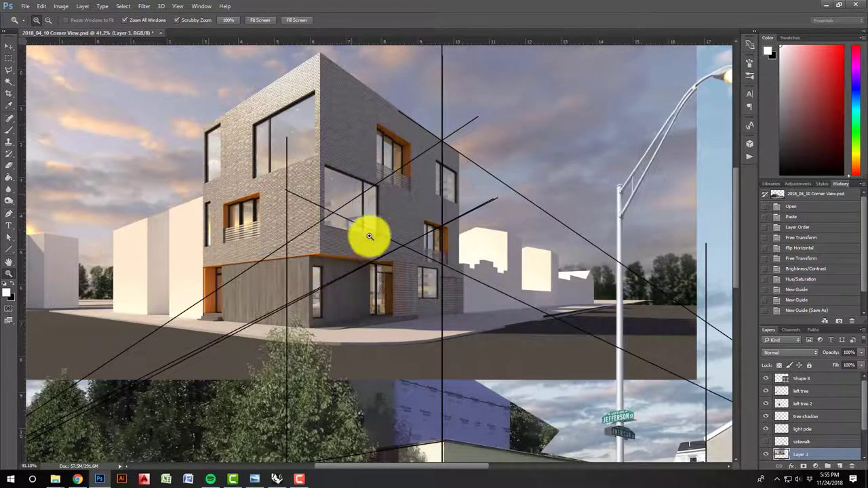
mouse_move(316, 212)
left_mouse_down()
mouse_move(302, 222)
mouse_move(312, 226)
left_mouse_up()
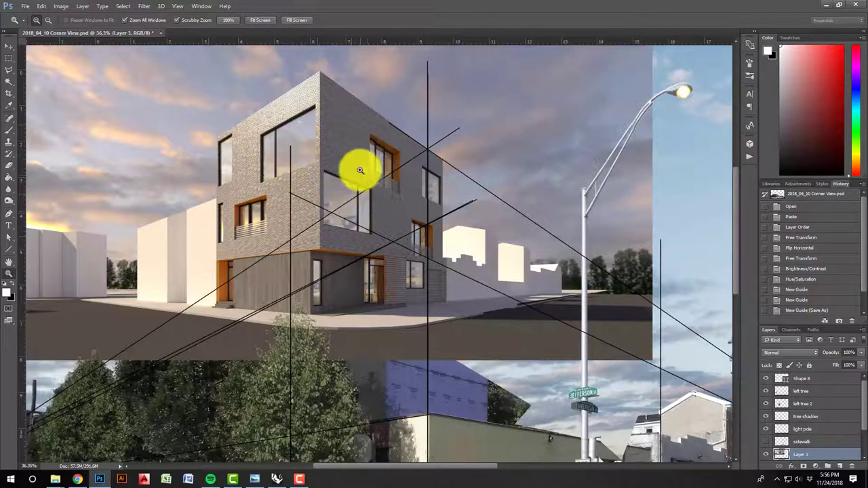
left_click_drag(285, 219, 267, 235)
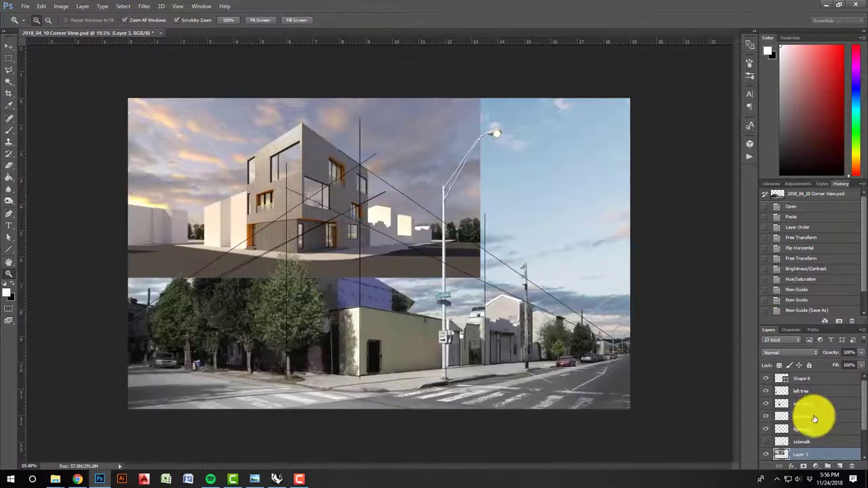
scroll(811, 421, "down", 2)
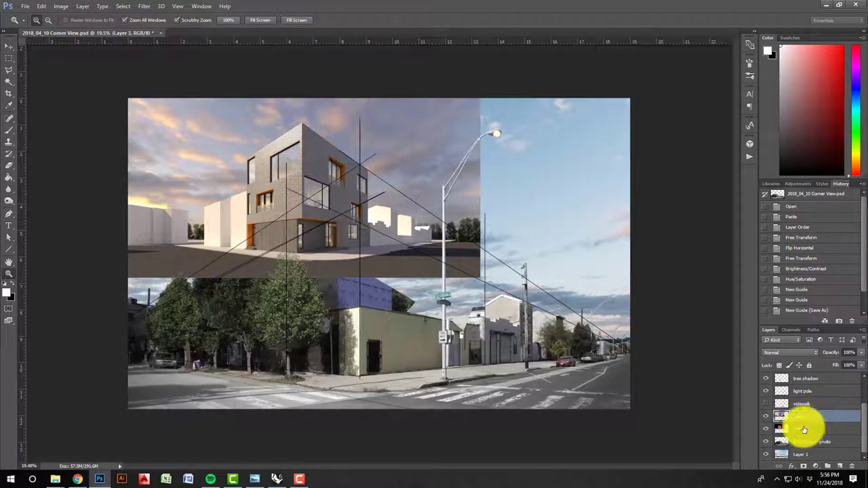
left_click(806, 420)
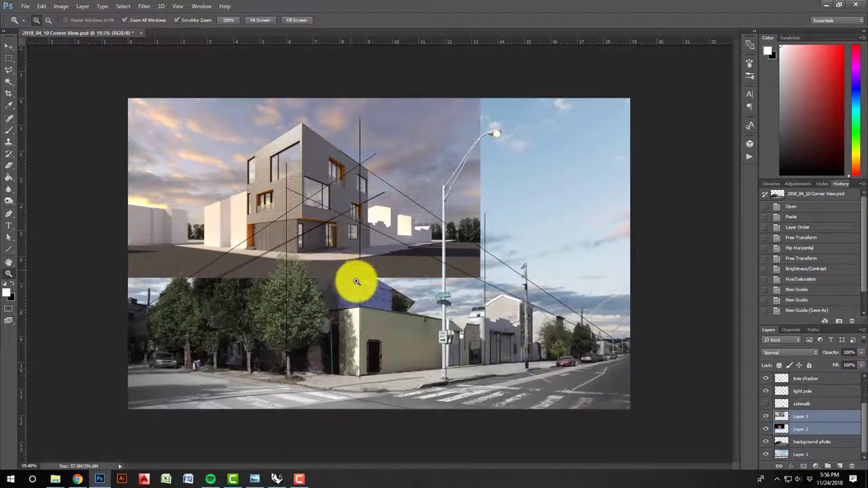
key("ctrl+t")
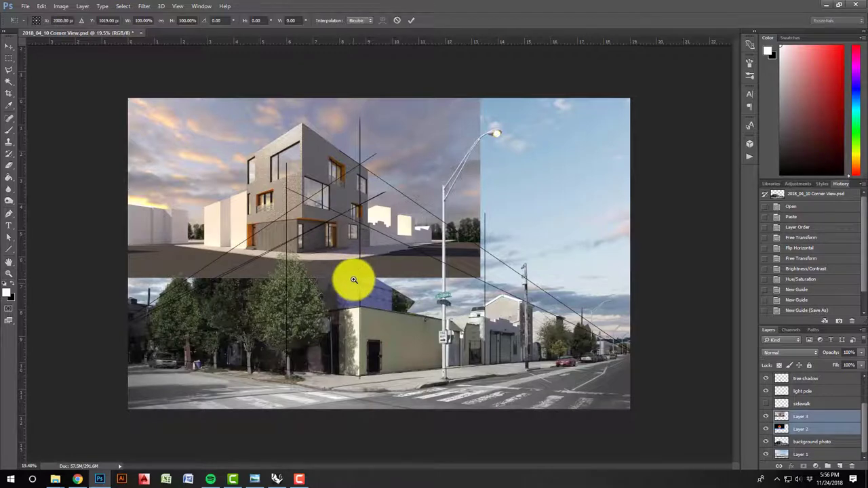
left_click(38, 7)
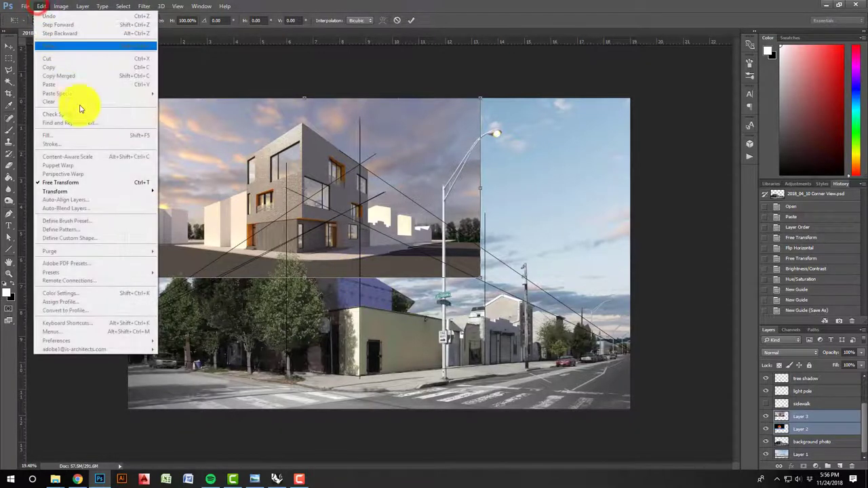
key("Escape")
key("Return")
- Scale Layer 3 and Layer 2 together to about 157% and move them over the perspective guide lines
left_click(38, 6)
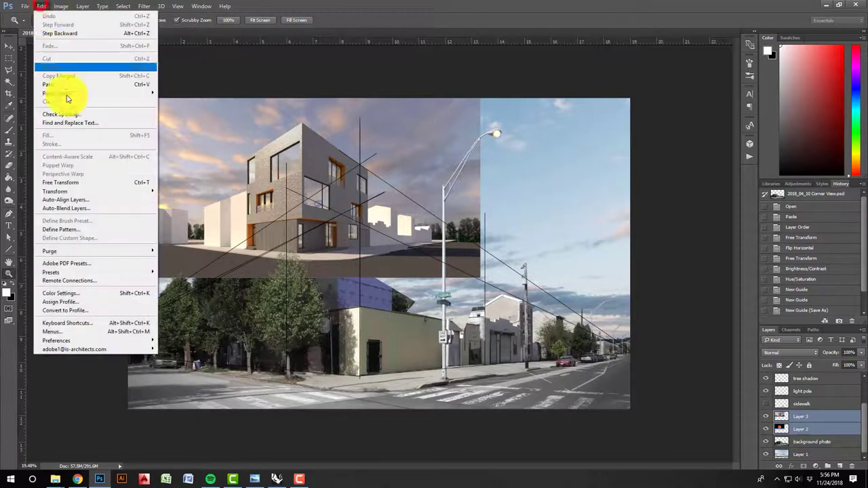
mouse_move(154, 190)
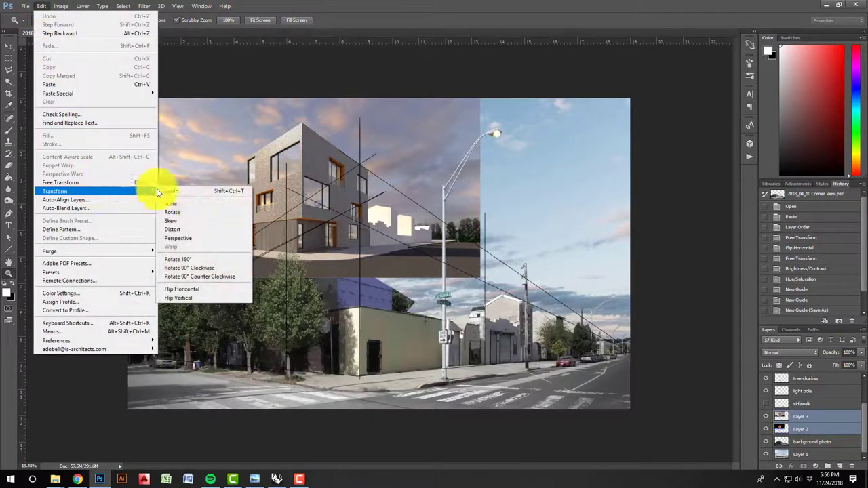
left_click(195, 221)
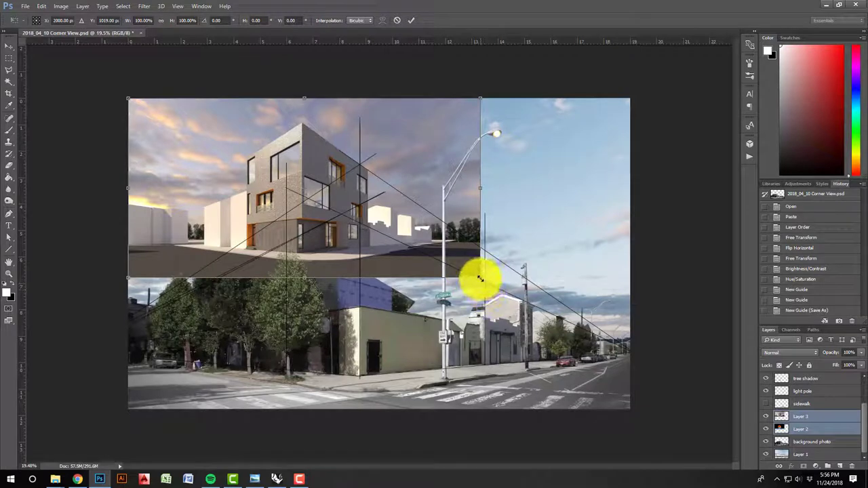
left_click_drag(480, 277, 662, 416)
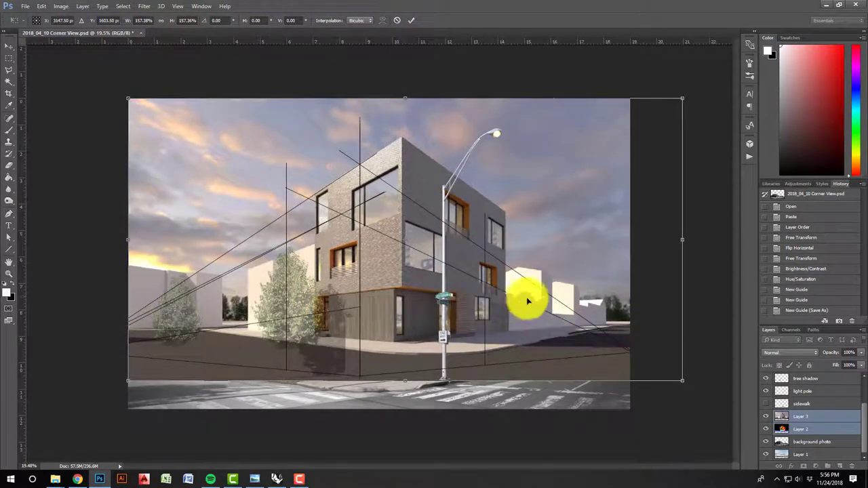
left_click_drag(527, 303, 502, 317)
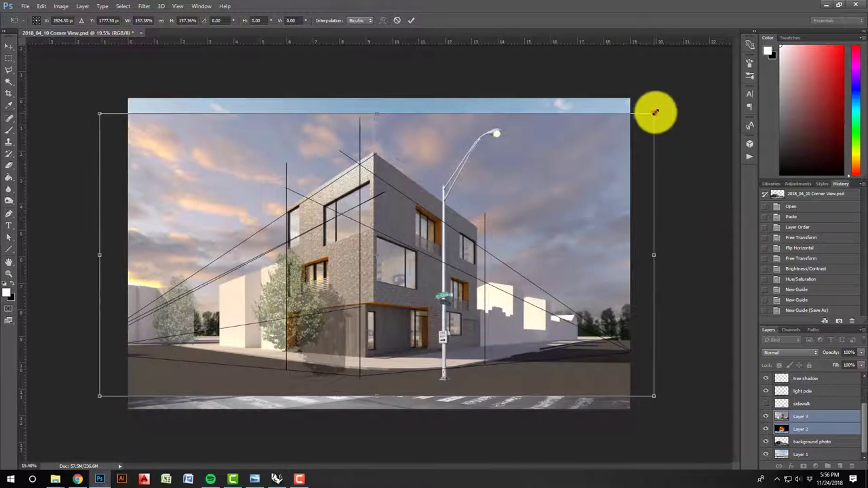
- Fine-tune the size of both layers to about 162.3%, matching the building's width to the outer vertical guide lines
left_click_drag(654, 113, 663, 106)
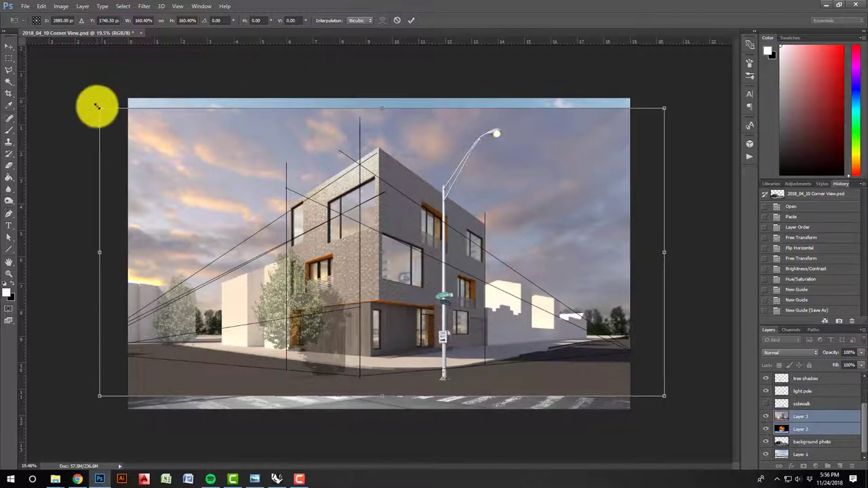
left_click_drag(96, 106, 92, 106)
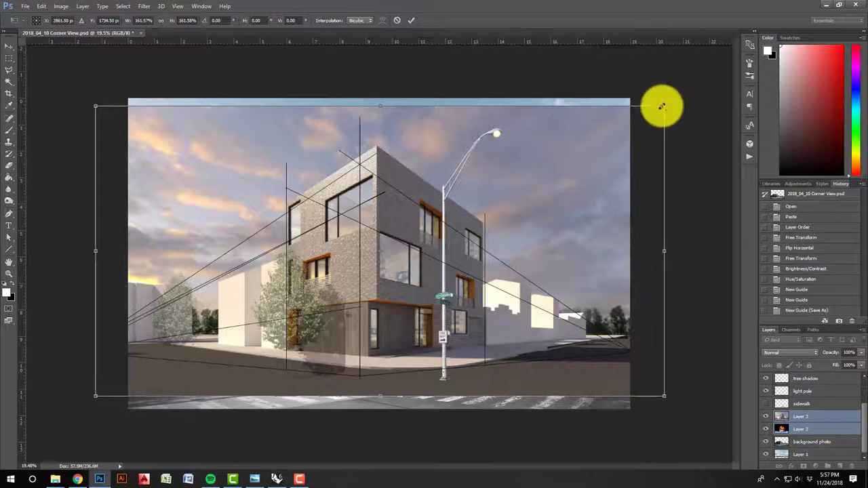
left_click_drag(666, 105, 669, 105)
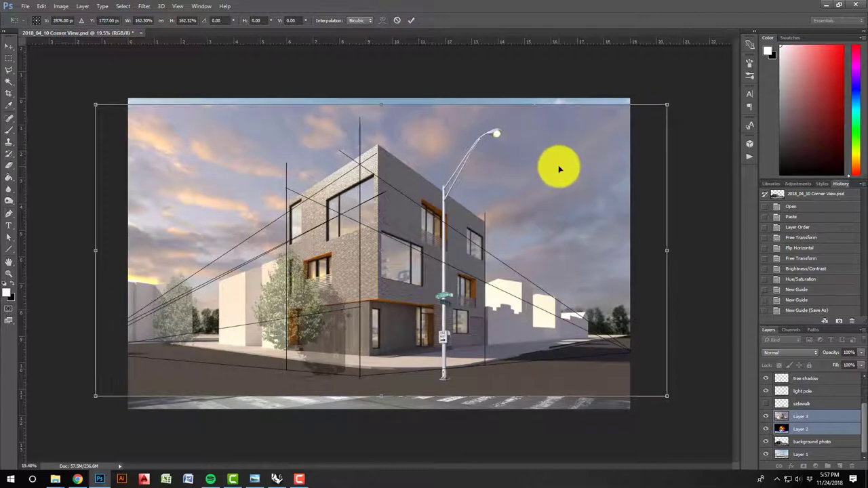
- Reposition both scaled layers so the building's base and outer edges line up with the guide lines over the street photo
left_click_drag(480, 329, 475, 348)
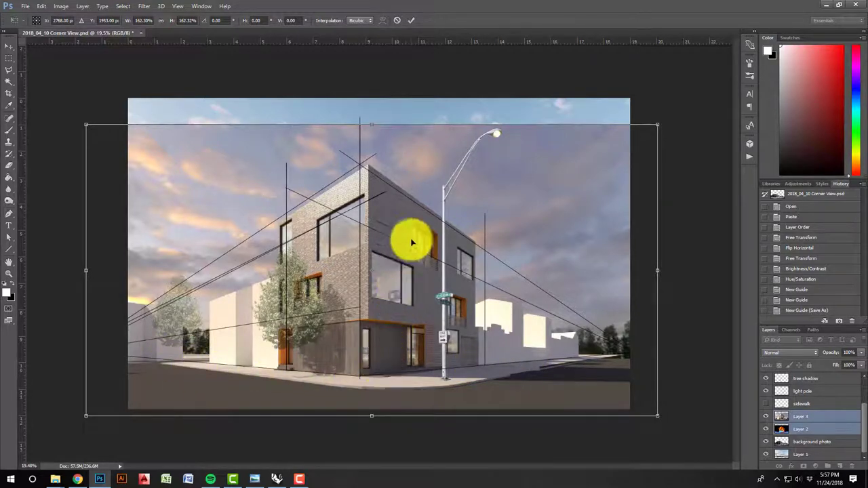
left_click_drag(413, 158, 362, 457)
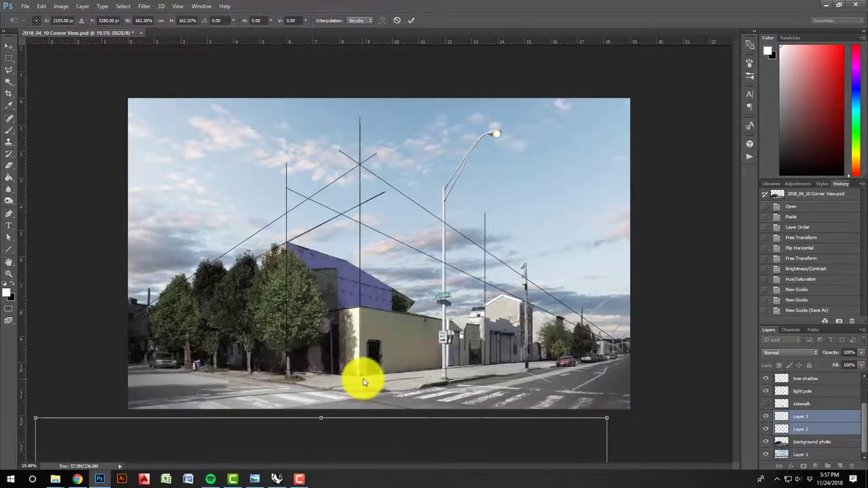
left_click(341, 440)
left_click_drag(364, 354, 409, 299)
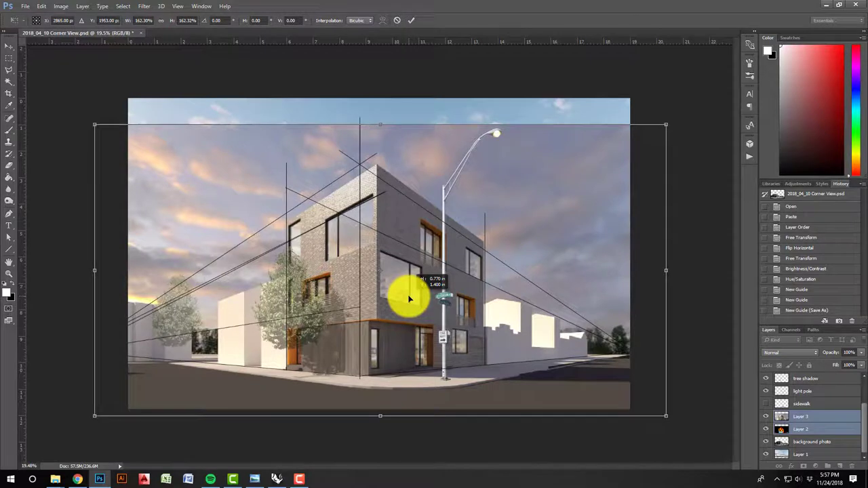
left_click_drag(409, 299, 409, 298)
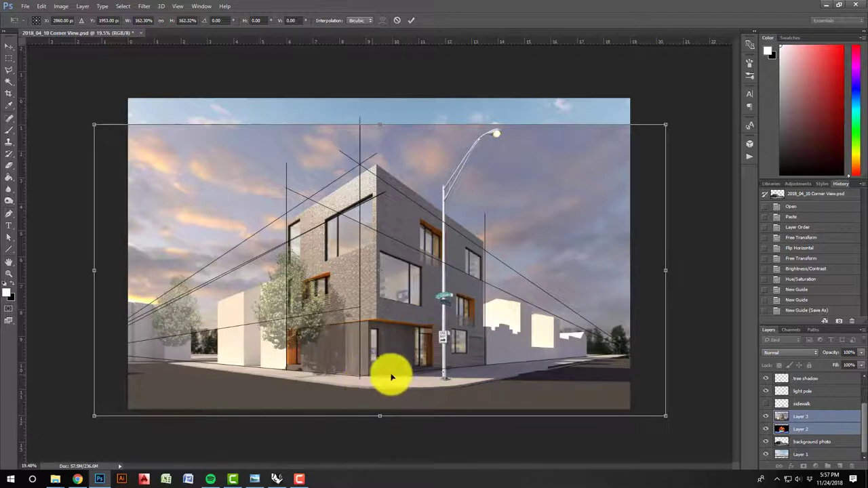
left_click(354, 368)
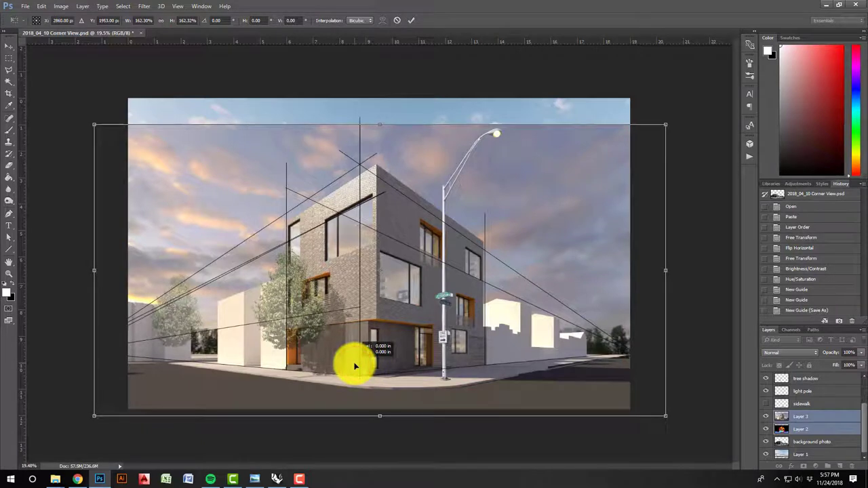
left_click_drag(355, 364, 354, 367)
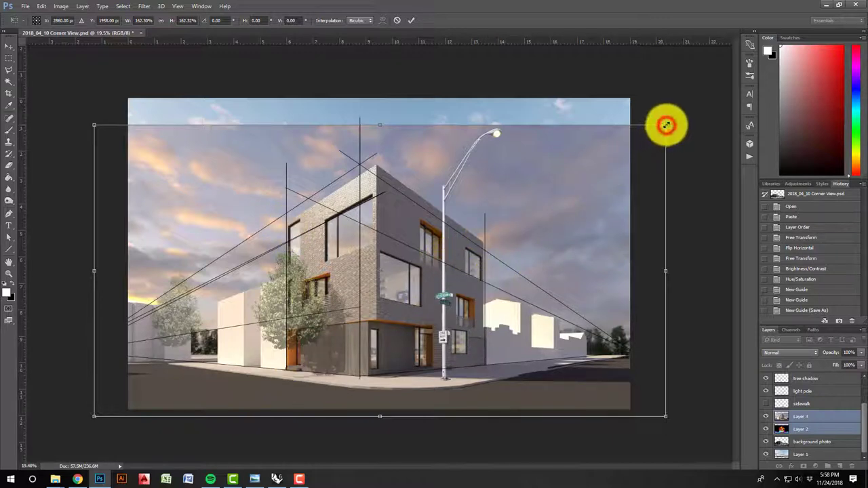
- Enlarge both layers slightly to about 163.3% against the guide lines and apply the transformation
left_click_drag(667, 124, 669, 124)
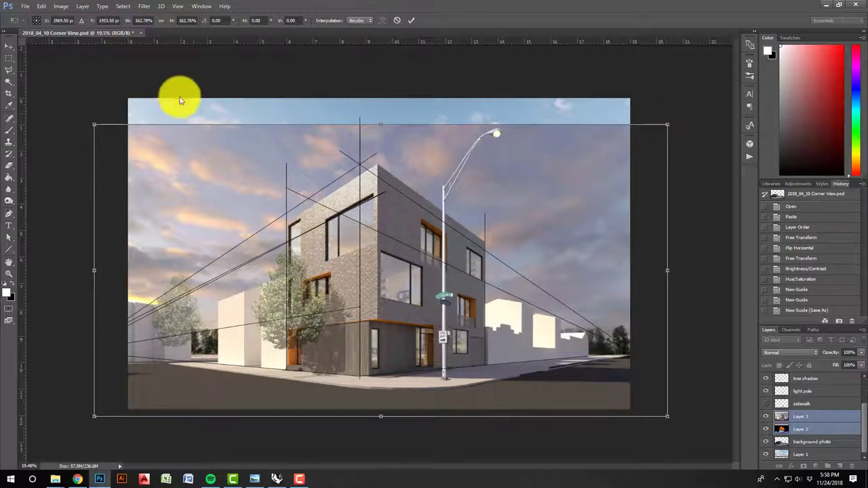
left_click_drag(93, 123, 93, 124)
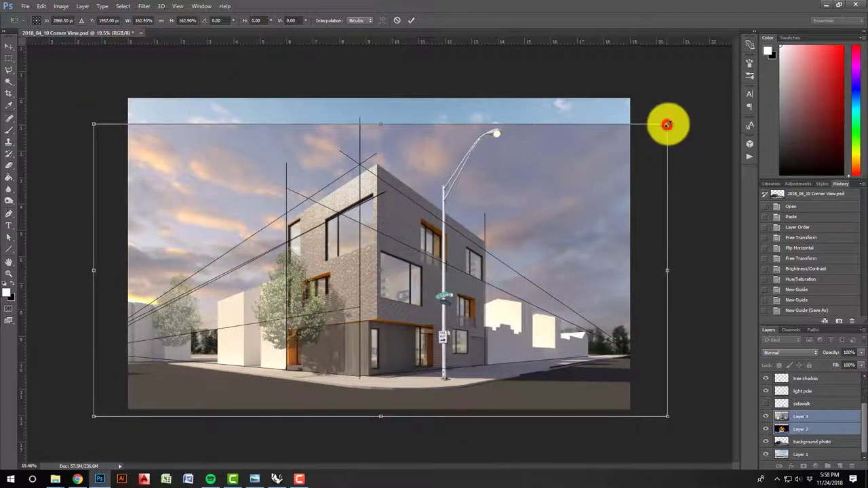
left_click_drag(667, 124, 668, 123)
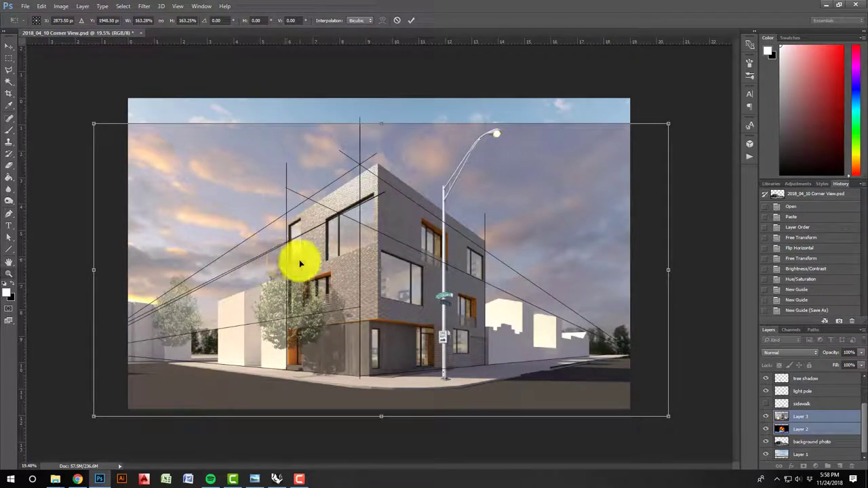
key("Return")
key("z")
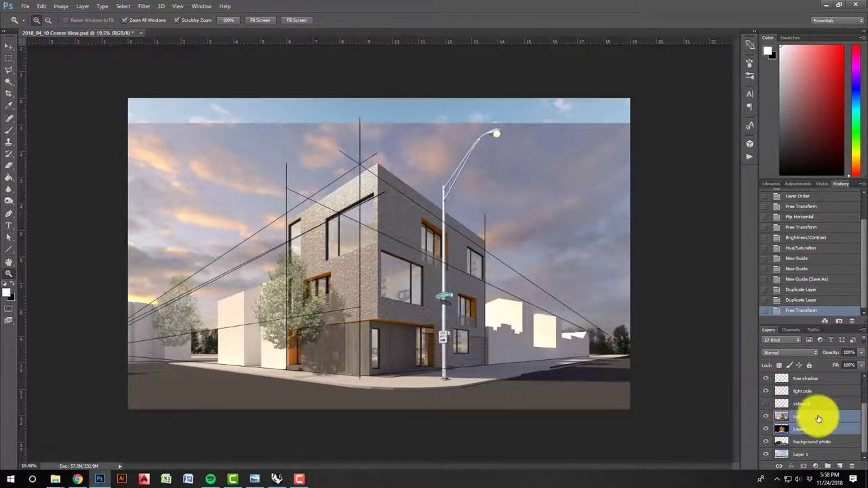
- Hide the Shape 8 layer that holds the perspective guide lines
scroll(807, 415, "up", 3)
left_click(799, 379)
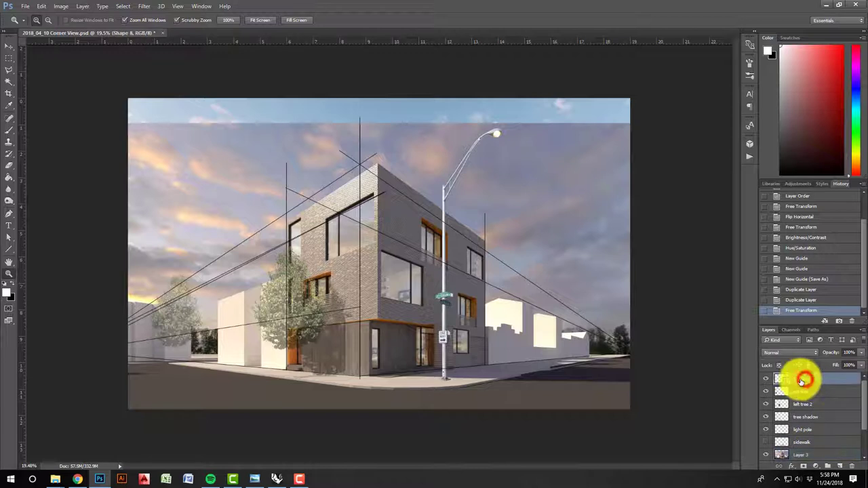
left_click(765, 379)
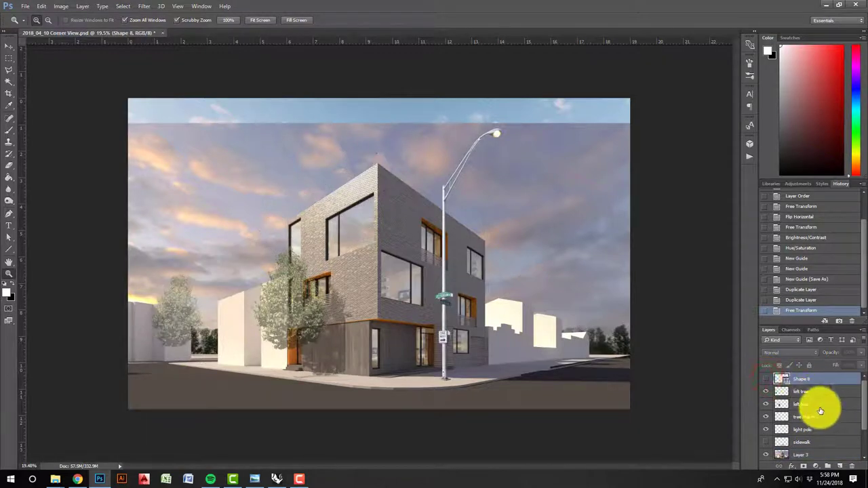
- Move Layer 2 above Layer 3 in the layer order and rename it "material ID"
scroll(818, 410, "down", 3)
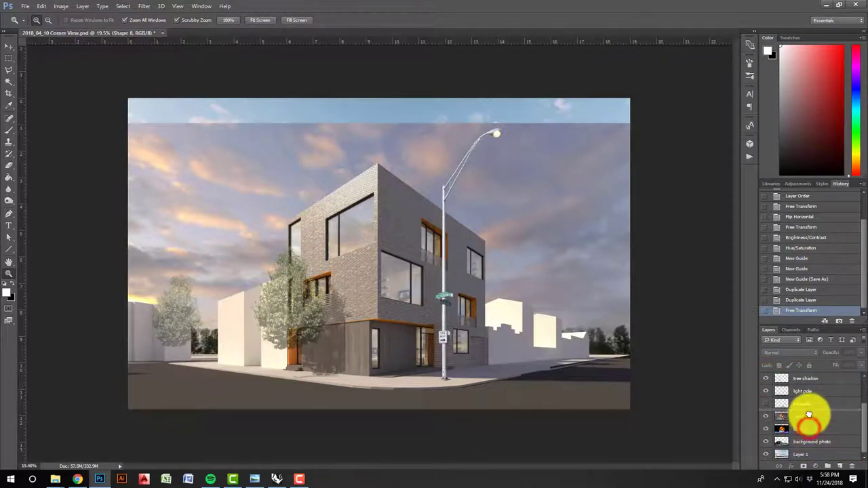
left_click_drag(809, 414, 809, 413)
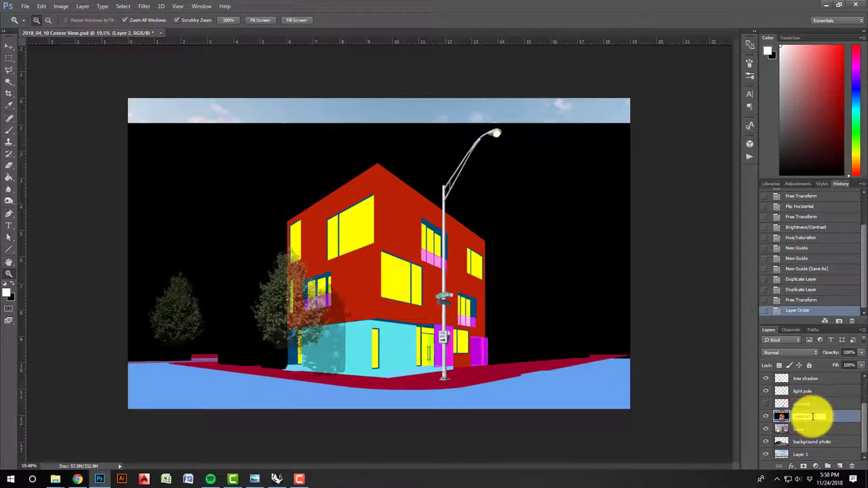
left_click(812, 429)
- Rename Layer 3 "vray render" and make the material ID layer active
double_click(807, 430)
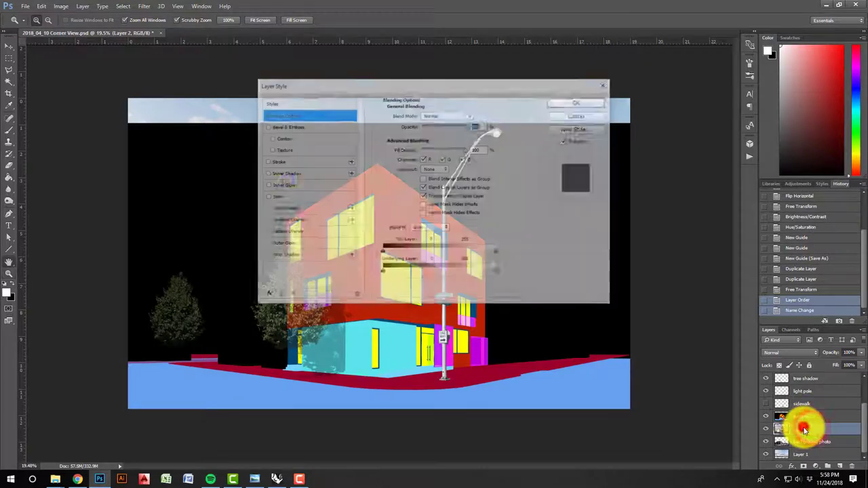
left_click(563, 114)
left_click(805, 432)
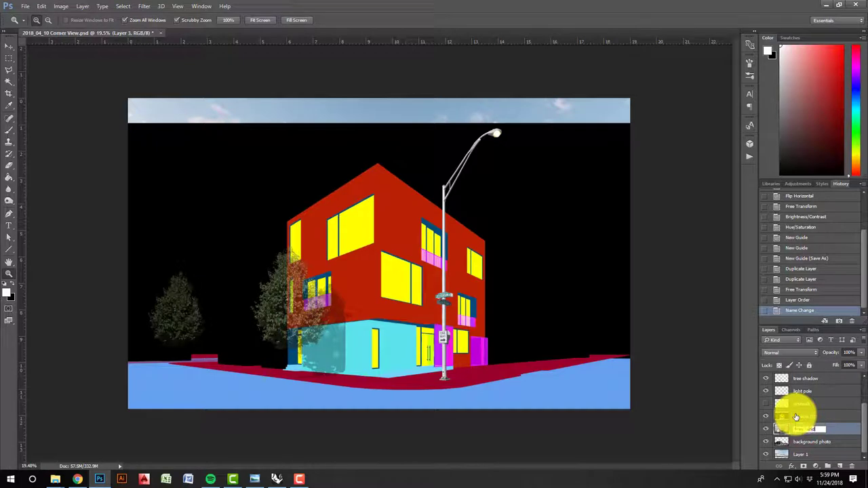
left_click(829, 414)
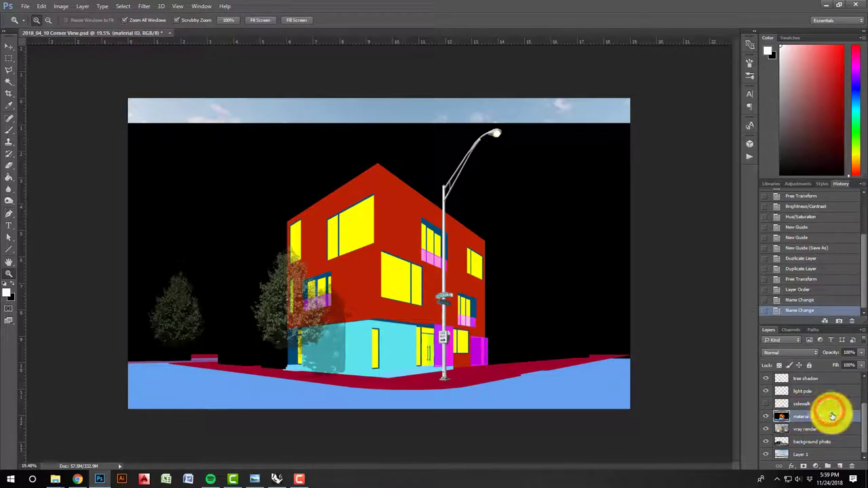
- Compare the material ID, vray render and background photo layers by temporarily hiding the upper two
left_click(767, 417)
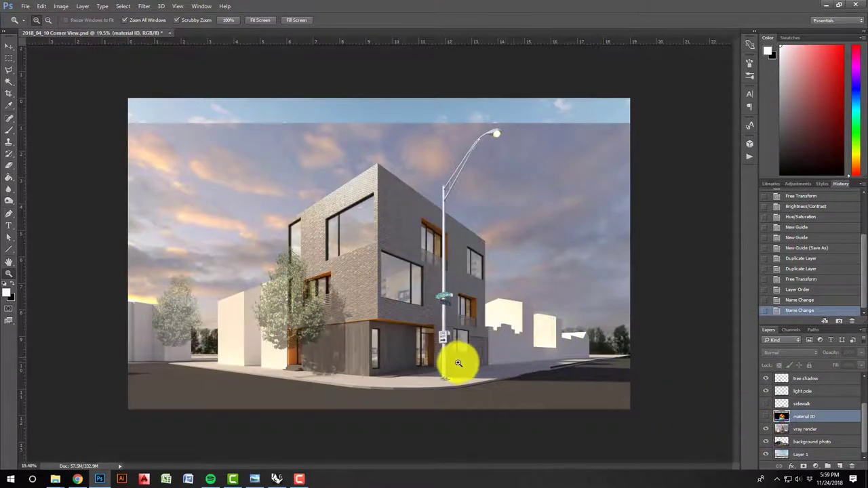
left_click(767, 429)
left_click(766, 429)
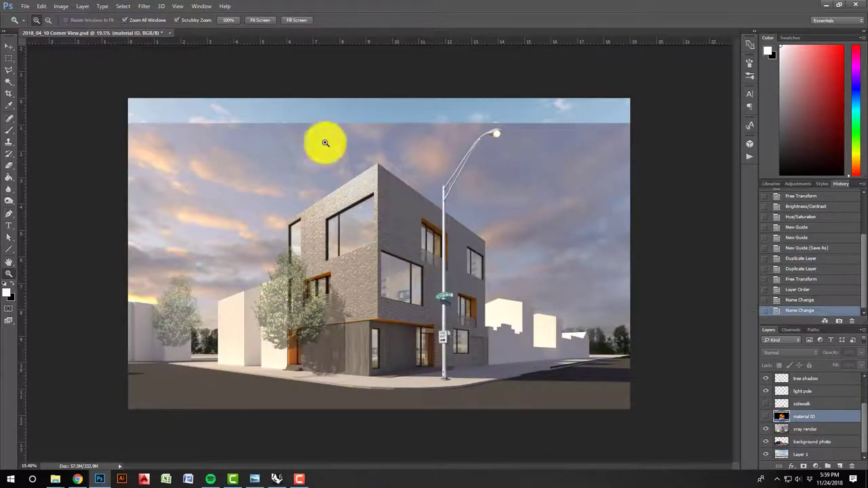
left_click(767, 416)
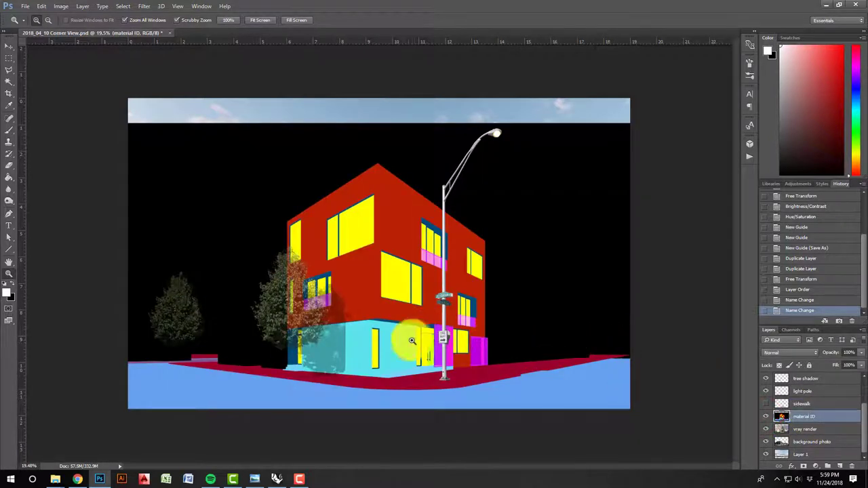
- Select the material ID layer's black background, dark red sidewalk and blue street with the Magic Wand, then make the vray render layer active
key("w")
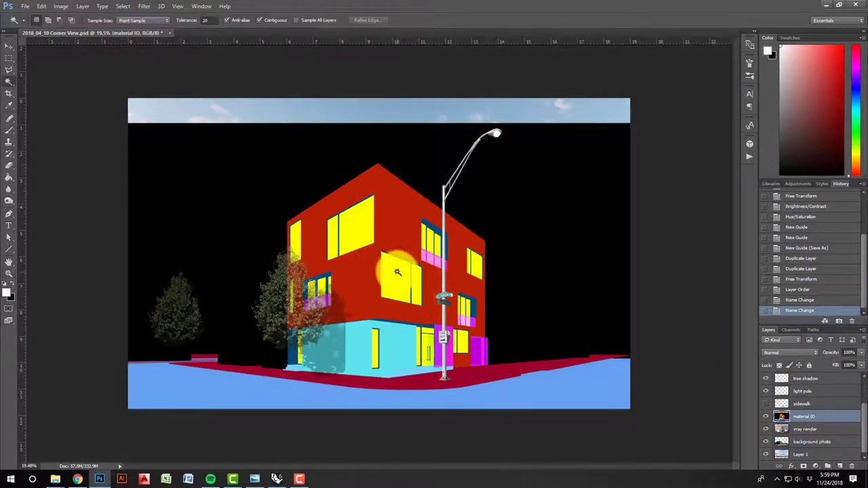
left_click(10, 80)
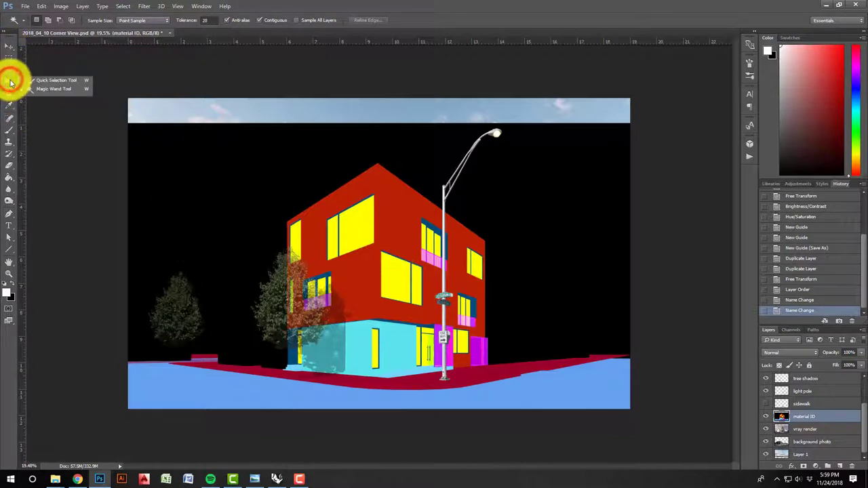
left_click(53, 92)
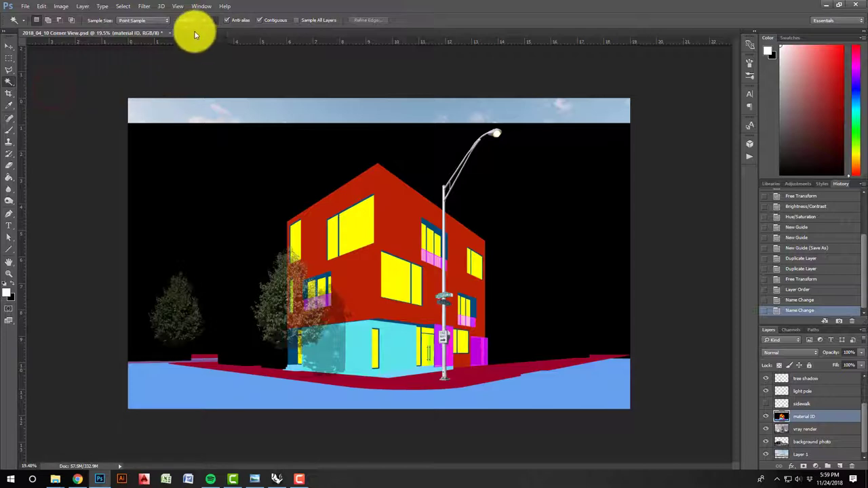
left_click(267, 188)
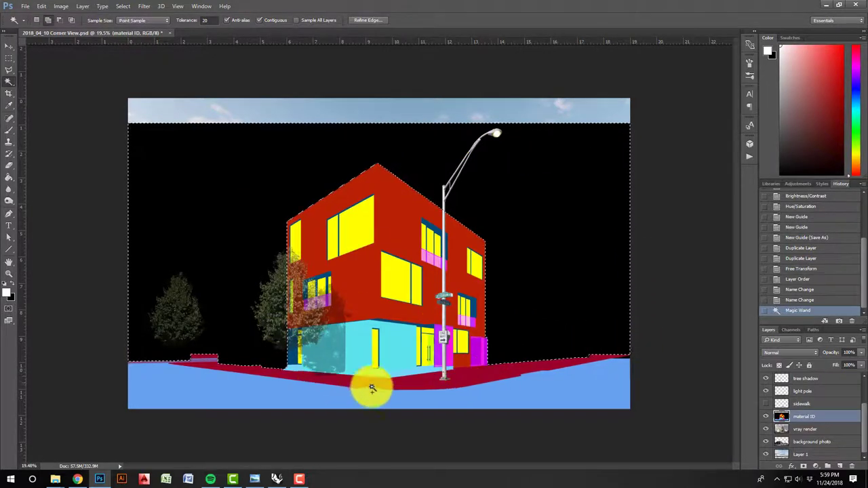
left_click(497, 369, "shift")
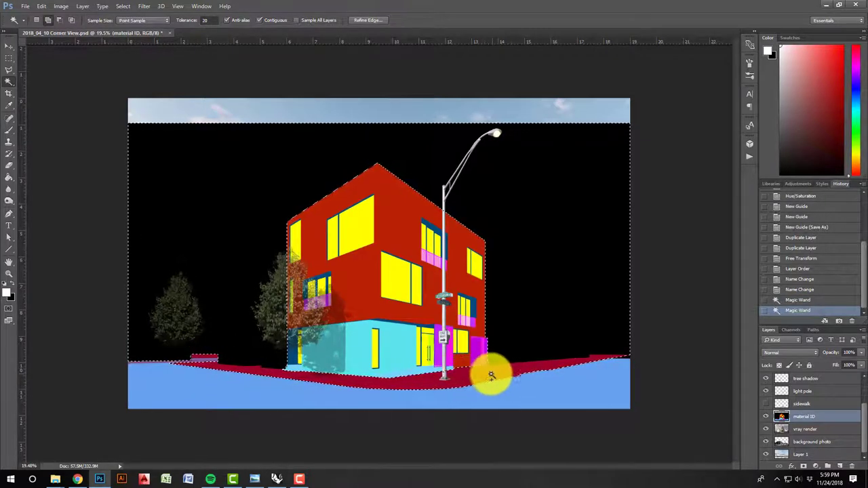
left_click(579, 384)
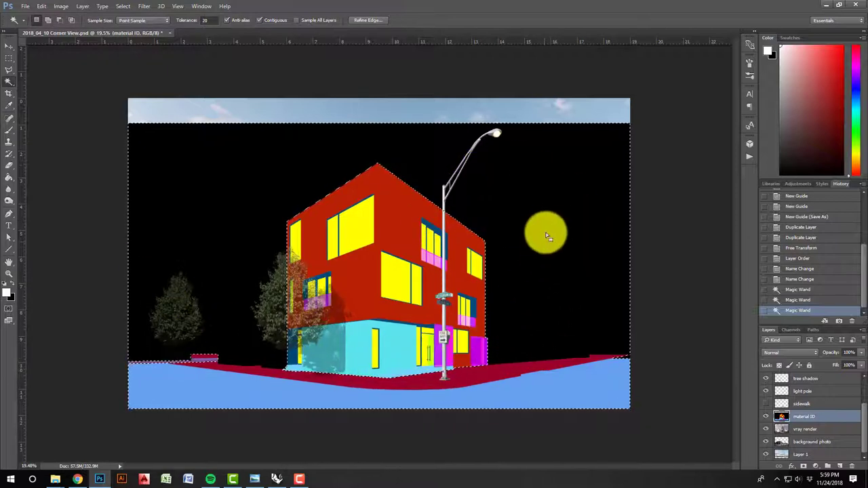
left_click(802, 430)
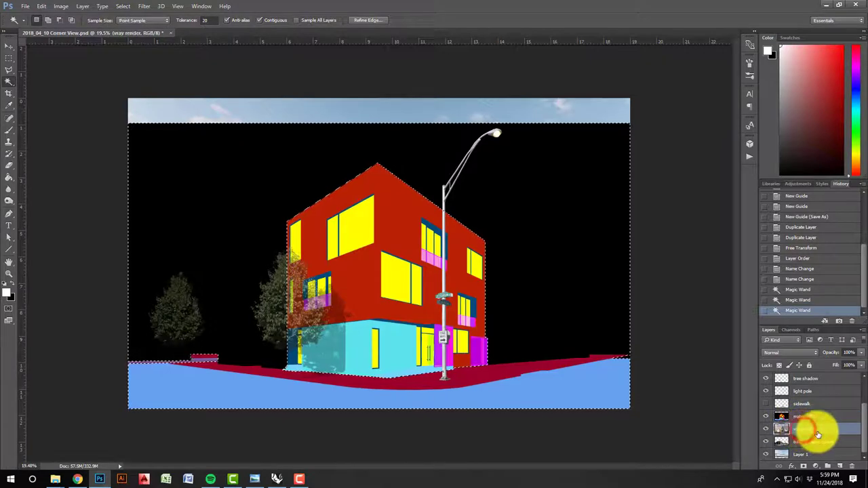
- Hide the material ID layer and cut the selected surroundings plus the leftover bench patch at the far-left street from the vray render layer
left_click(766, 416)
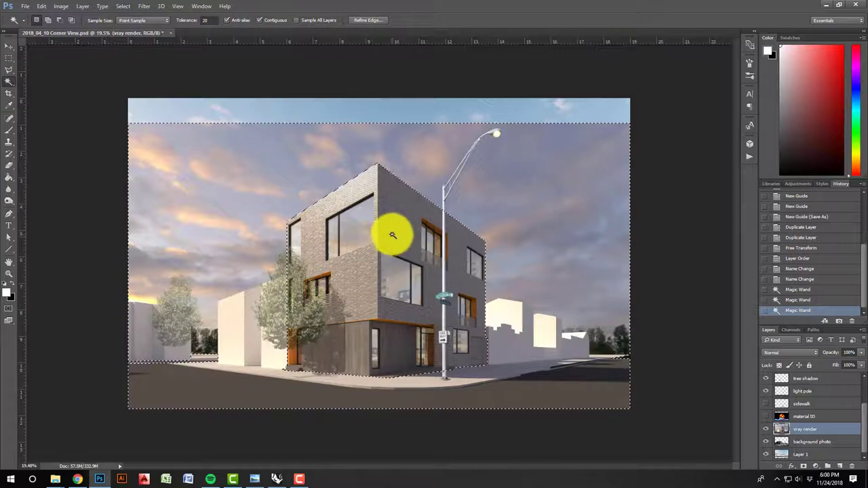
key("ctrl+x")
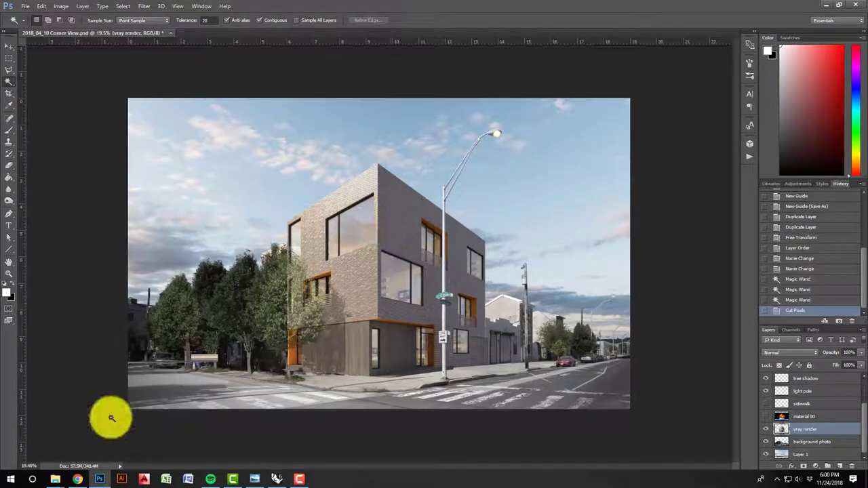
key("m")
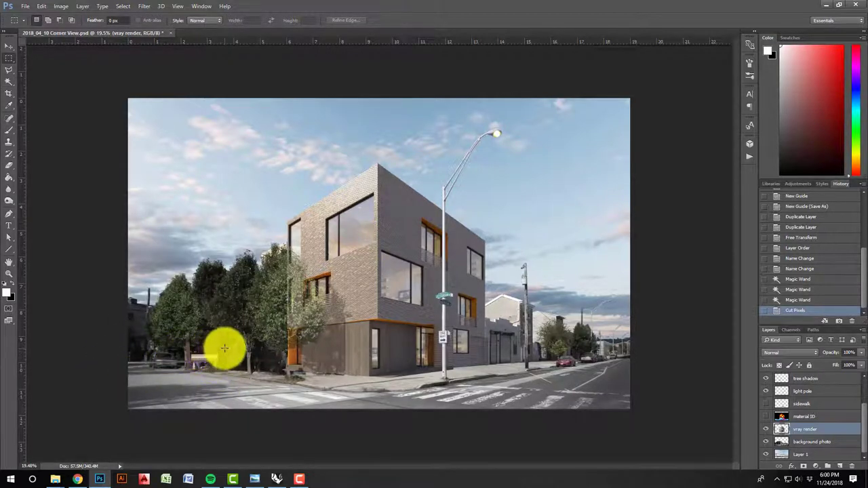
left_click_drag(228, 341, 73, 388)
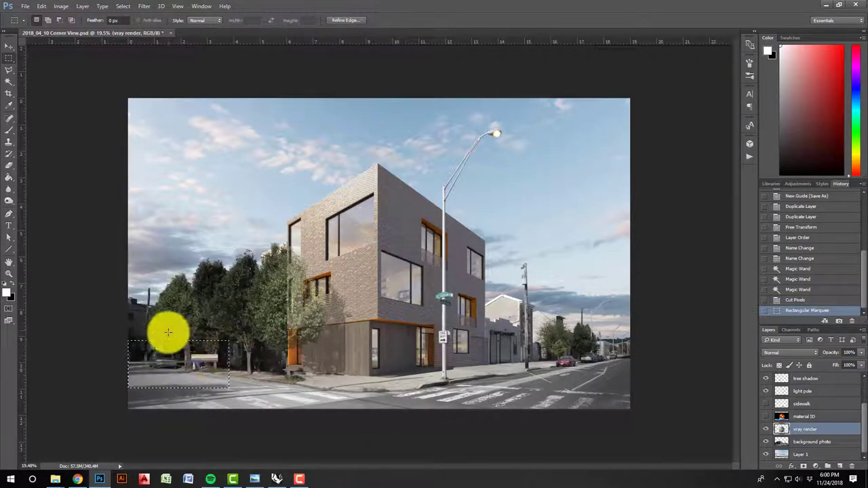
key("ctrl+x")
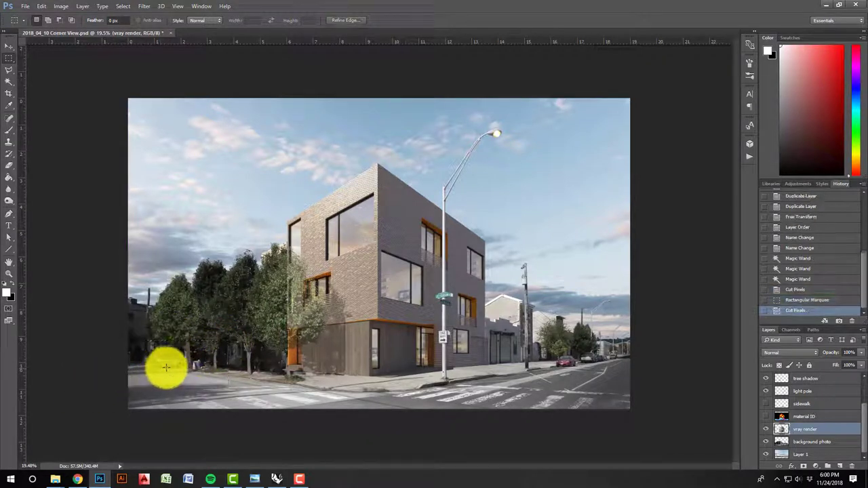
- Try moving the light pole away from the building's facade, and undo the move
key("z")
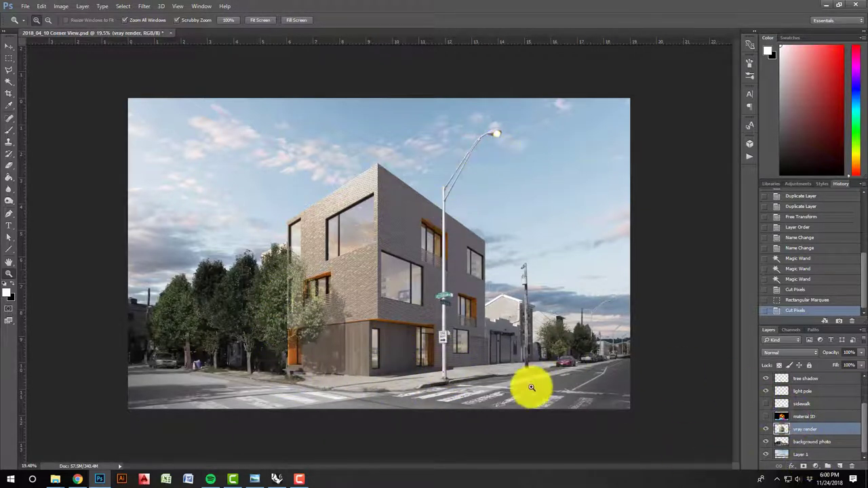
key("v")
left_click(450, 361)
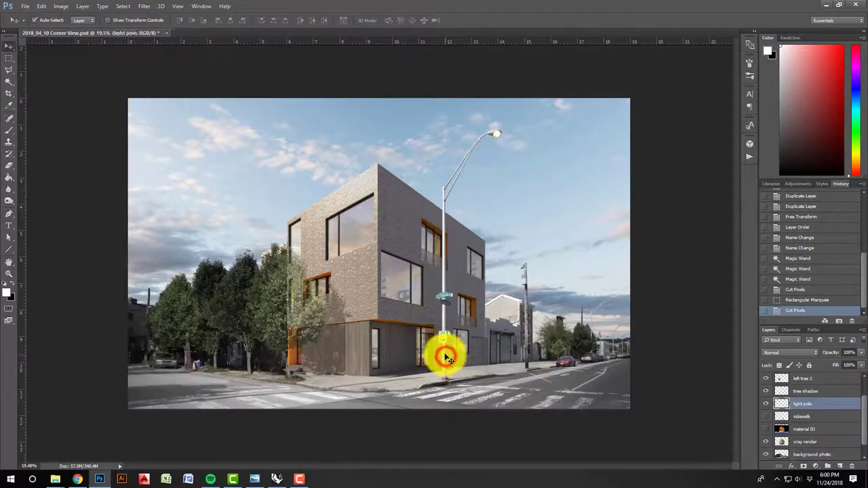
left_click_drag(446, 337, 496, 326)
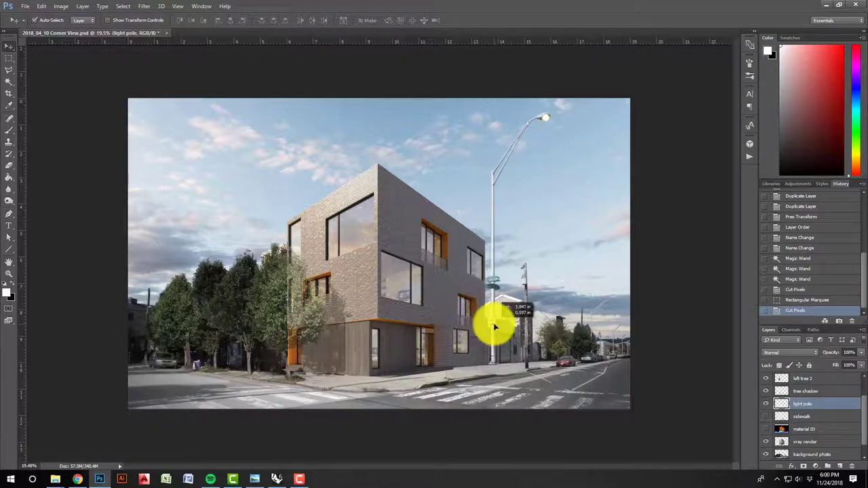
key("ctrl+z")
- Try tracing the edge of the light pole between the one-way sign and the street signs with the Polygonal Lasso
key("z")
left_click_drag(443, 368, 454, 321)
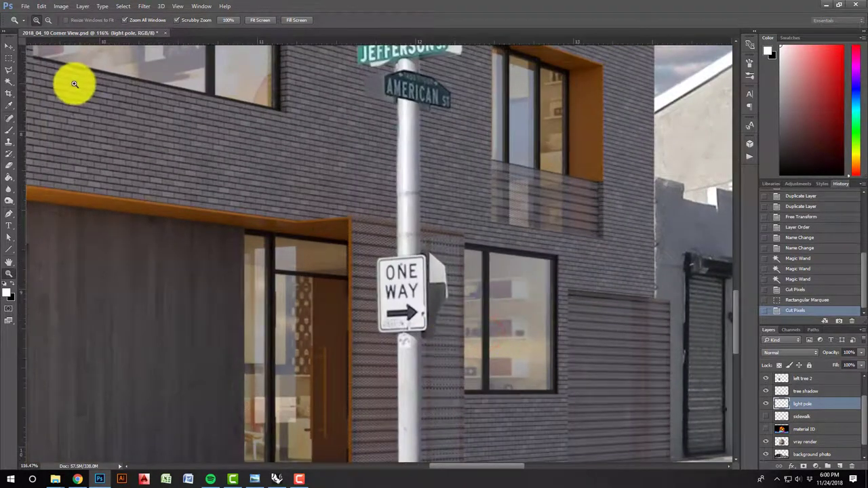
left_click(8, 71)
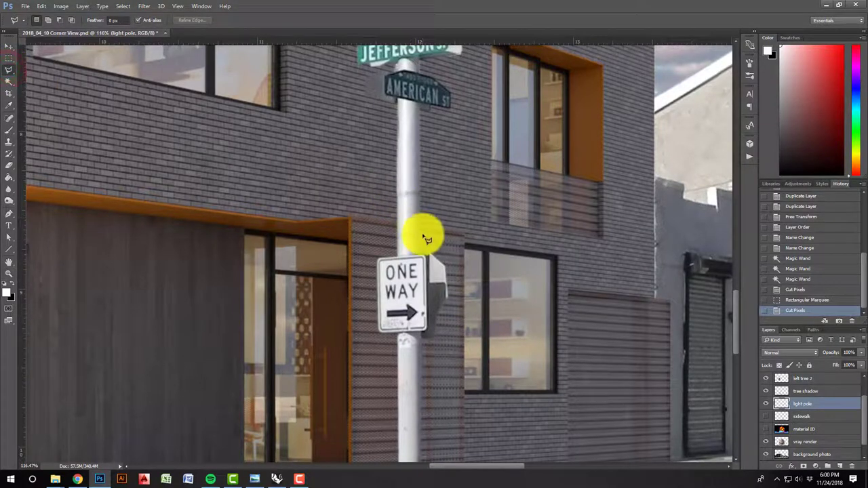
left_click(422, 236)
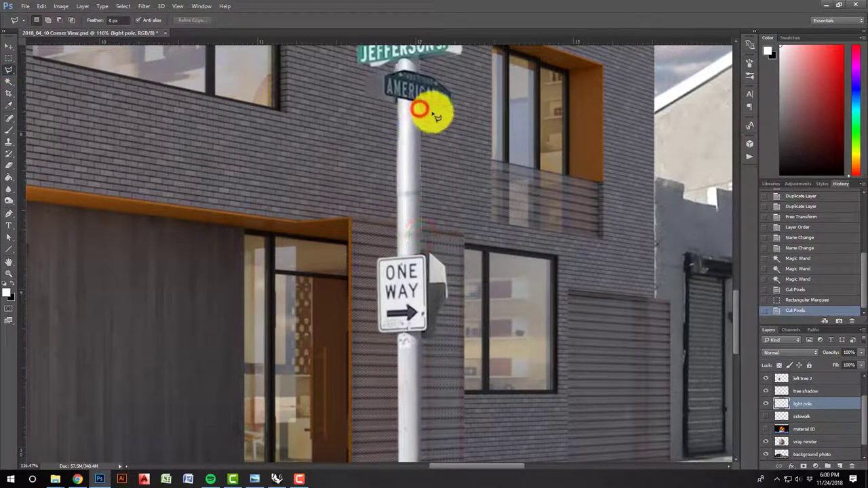
left_click(432, 108)
left_click(453, 107)
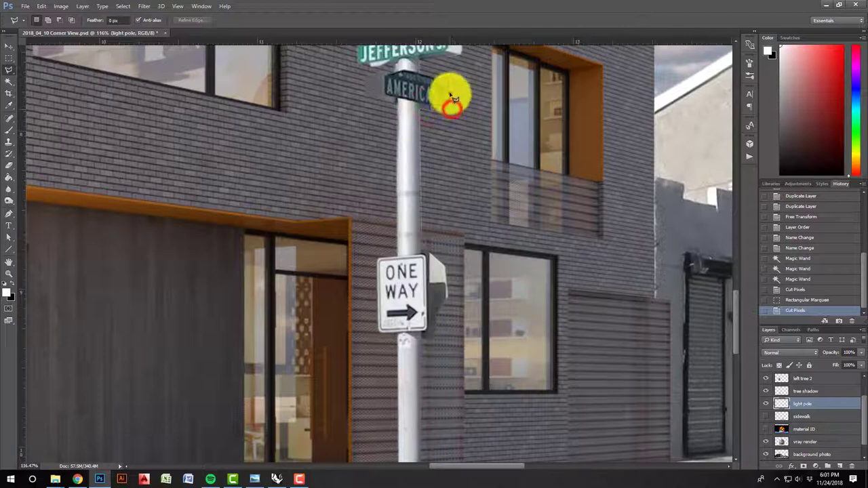
key("z")
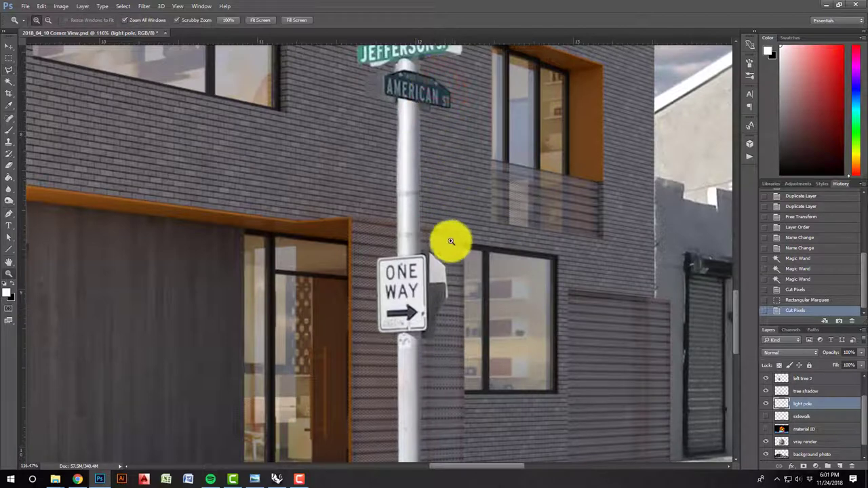
left_click_drag(451, 240, 414, 280)
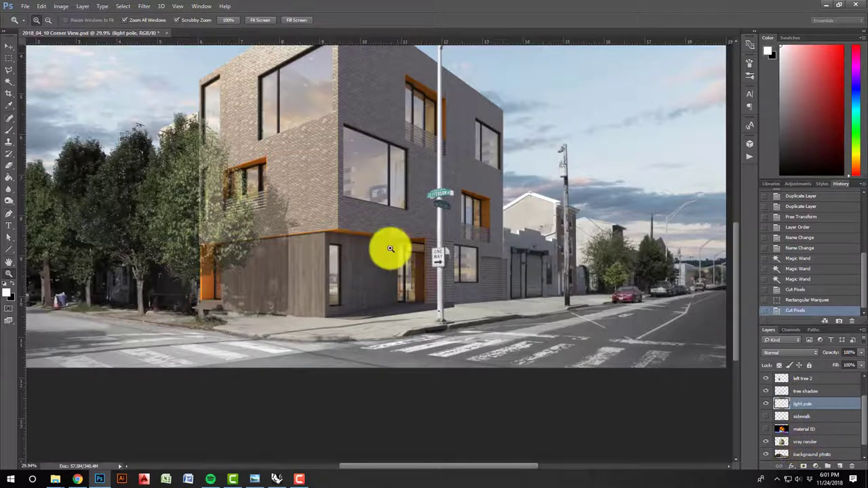
mouse_move(499, 394)
left_mouse_down()
mouse_move(478, 410)
mouse_move(487, 405)
left_mouse_up()
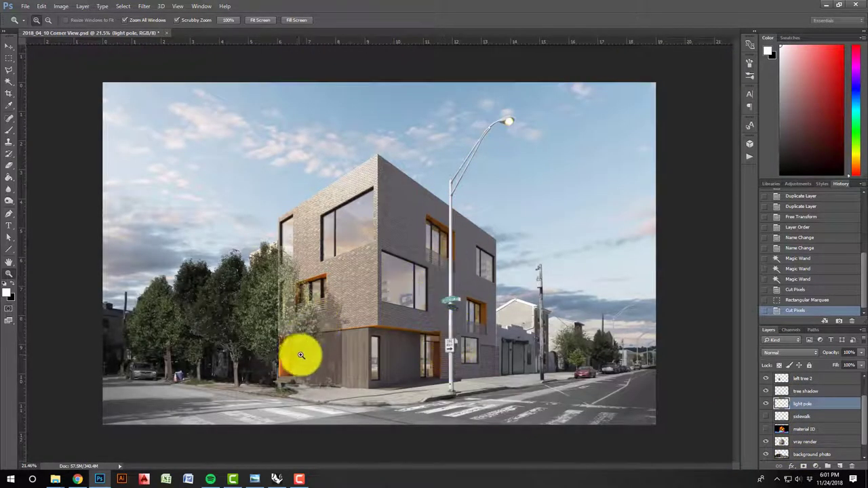
- Raise the opacity of the left tree 2 layer to 89%
key("v")
left_click(294, 325)
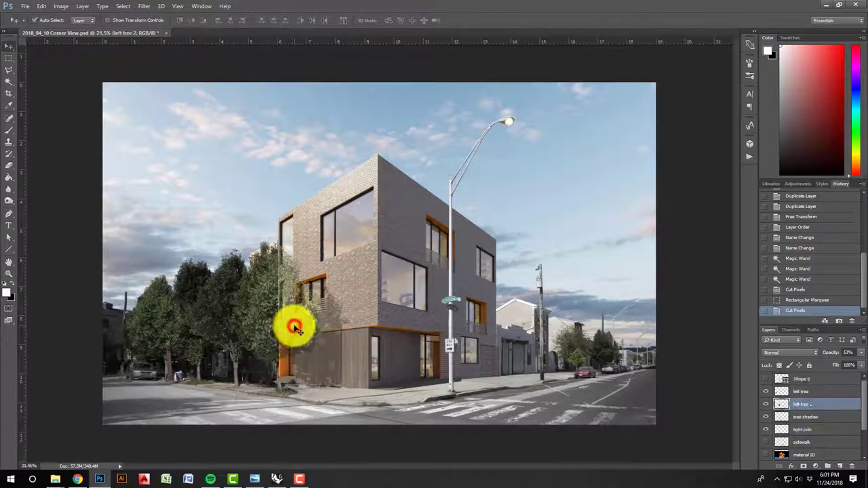
left_click_drag(850, 366, 859, 366)
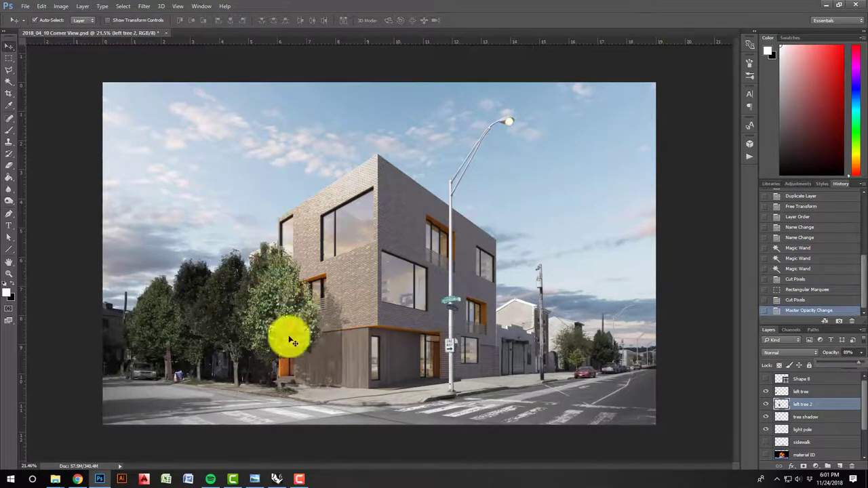
- Hide the vray render layer and outline the front left tree's trunk, base and lower foliage with the Polygonal Lasso
left_click_drag(282, 385, 286, 323)
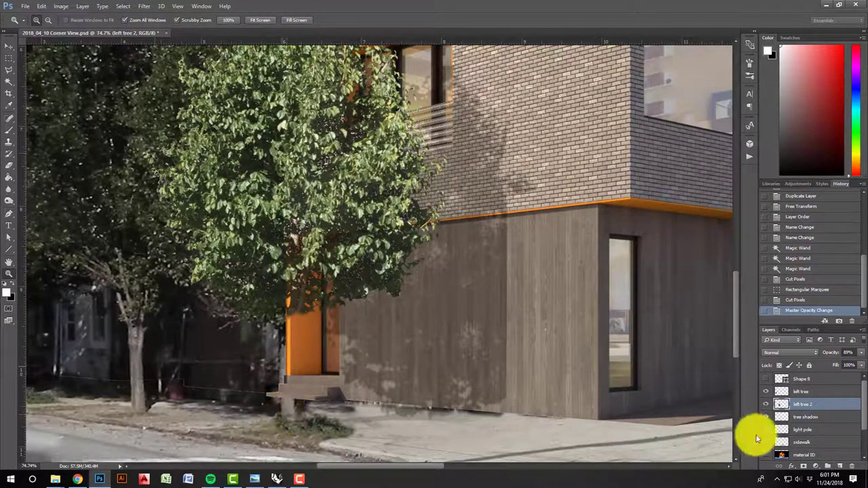
scroll(797, 444, "down", 3)
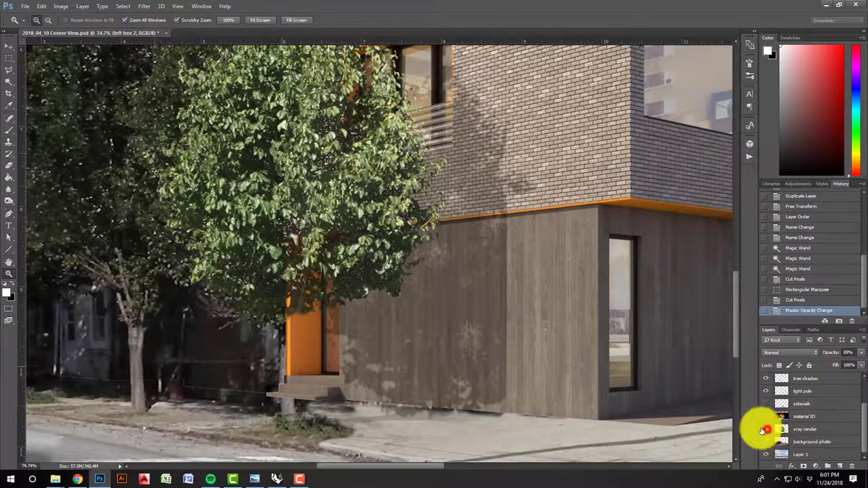
left_click(766, 430)
key("l")
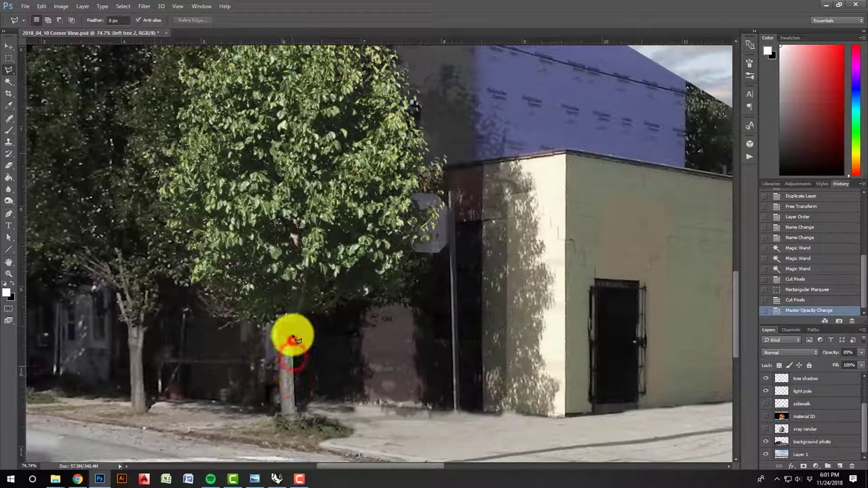
mouse_move(301, 326)
left_mouse_down()
mouse_move(357, 293)
mouse_move(365, 280)
mouse_move(352, 258)
mouse_move(264, 236)
mouse_move(228, 247)
mouse_move(235, 305)
mouse_move(277, 324)
left_mouse_up()
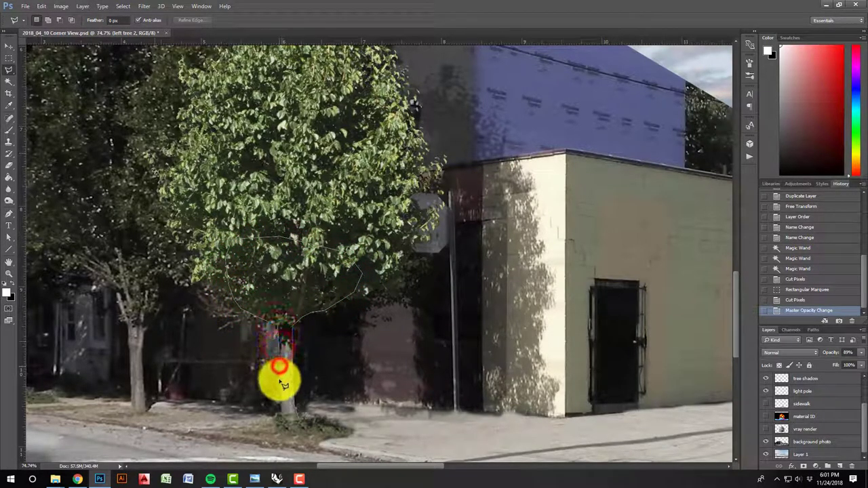
mouse_move(285, 398)
left_mouse_down()
mouse_move(288, 428)
mouse_move(301, 426)
left_mouse_up()
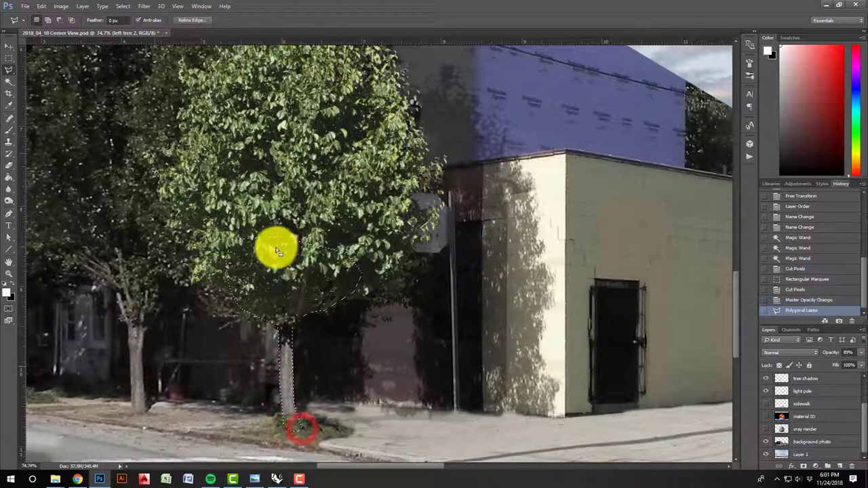
- Copy the outlined tree area from the background photo layer onto a new layer and name it "tree base"
left_click(821, 442)
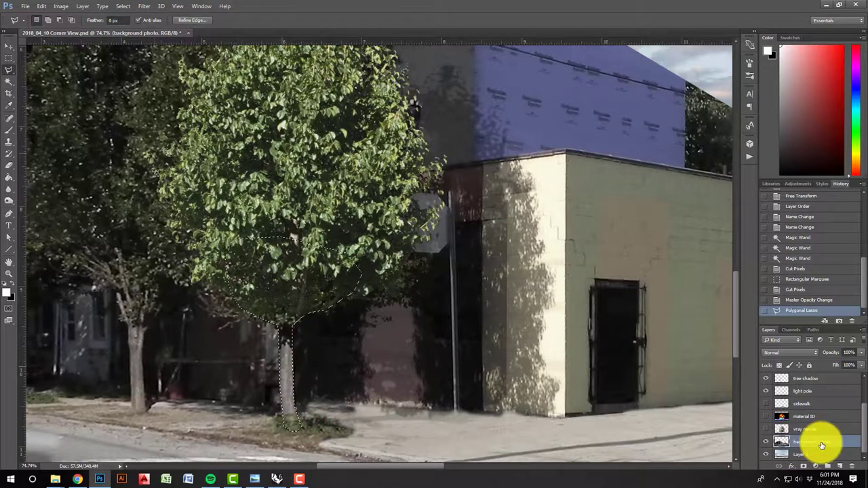
key("ctrl+c")
key("ctrl+v")
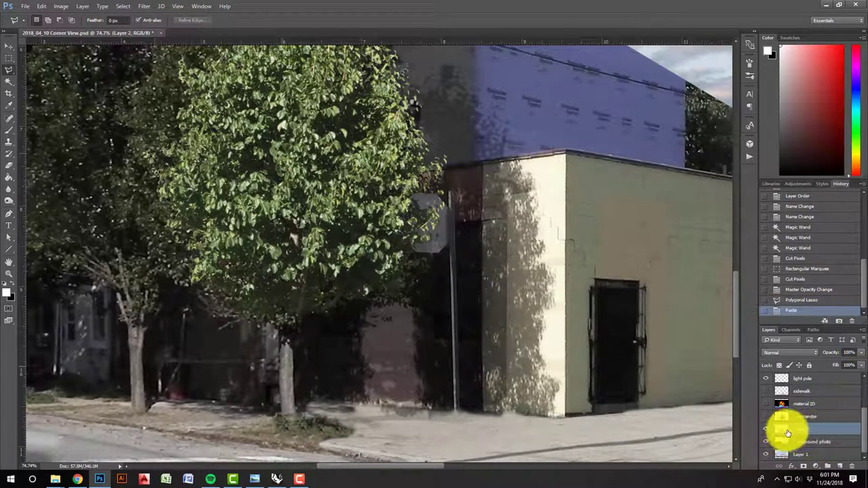
left_click(822, 437)
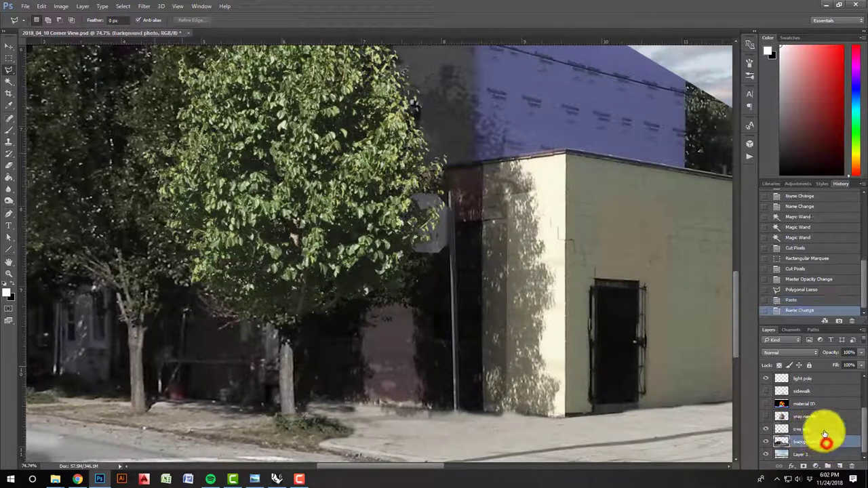
- Move the tree base layer above the sidewalk layer and show the vray render layer again
left_click_drag(824, 432, 826, 387)
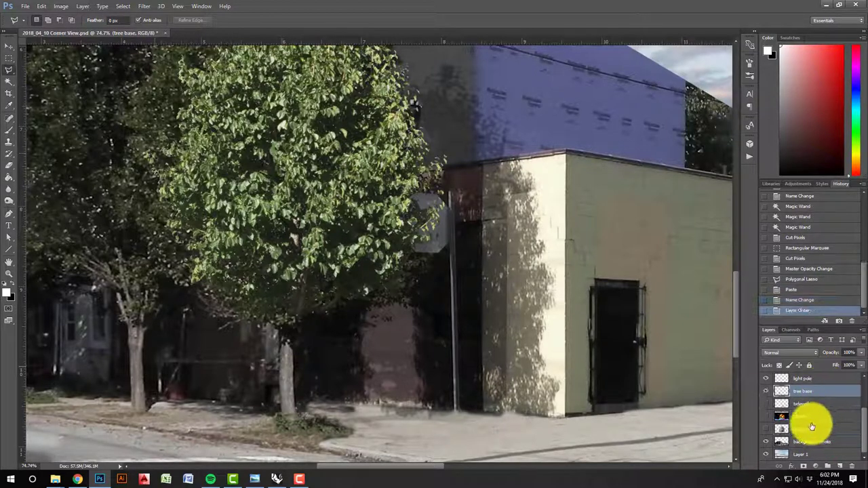
left_click(766, 428)
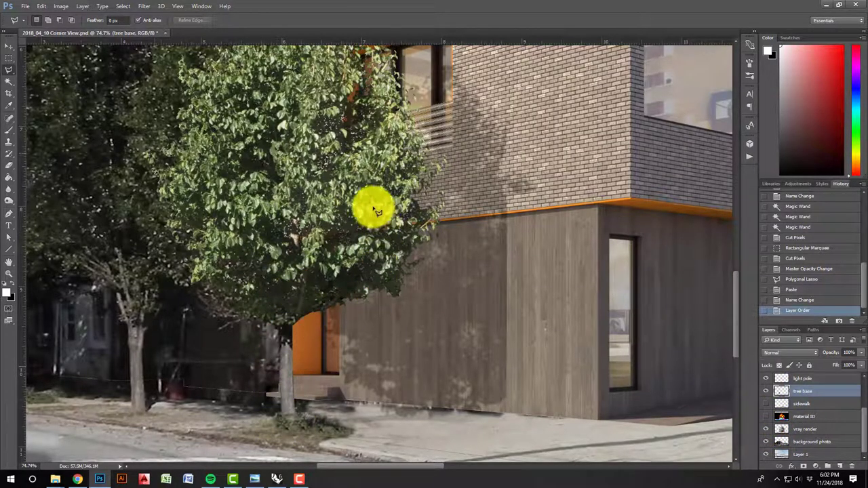
key("z")
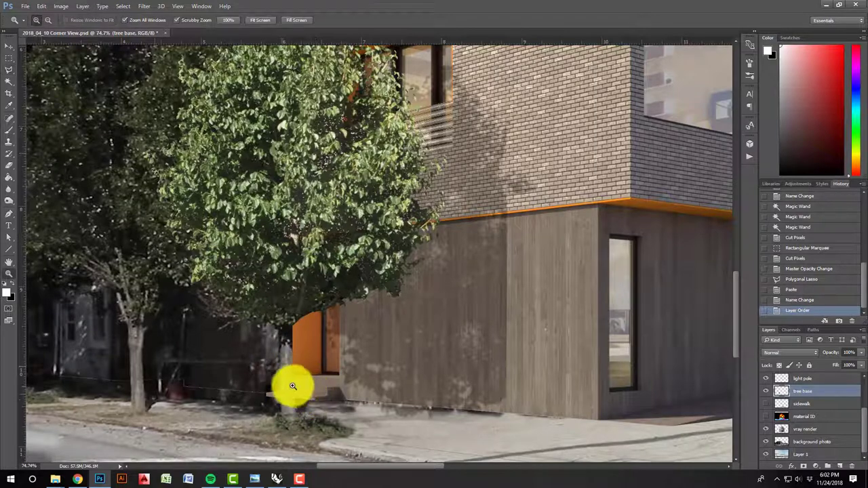
mouse_move(289, 385)
left_mouse_down()
mouse_move(253, 412)
mouse_move(350, 393)
mouse_move(340, 403)
mouse_move(366, 377)
left_mouse_up()
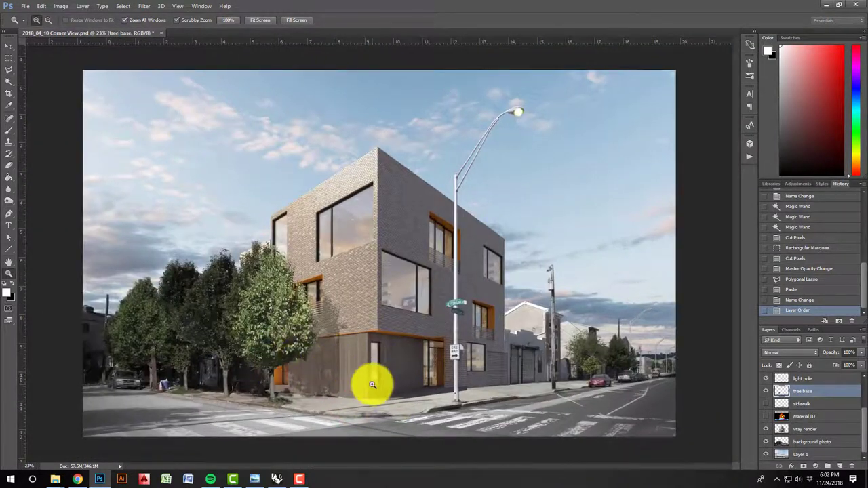
left_click_drag(372, 349, 374, 350)
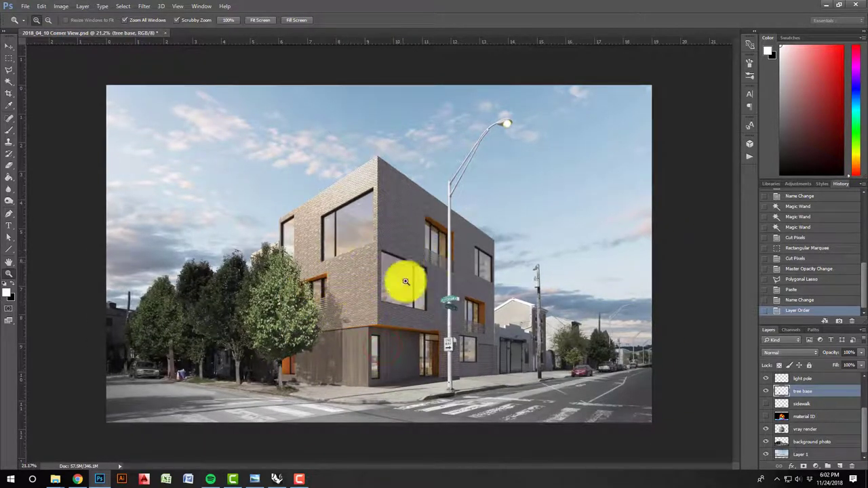
left_click_drag(382, 318, 385, 320)
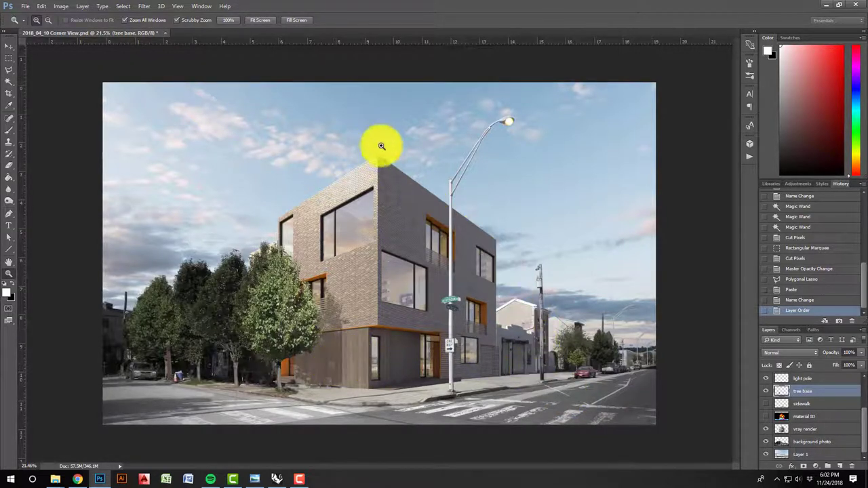
- Temporarily show the Shape 8 perspective lines, and add a horizontal guide across the building's ground floor
scroll(810, 405, "up", 2)
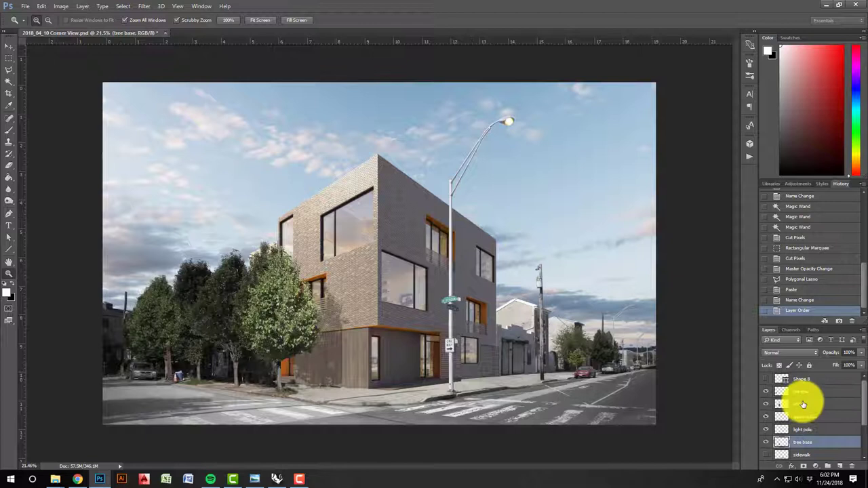
left_click(766, 378)
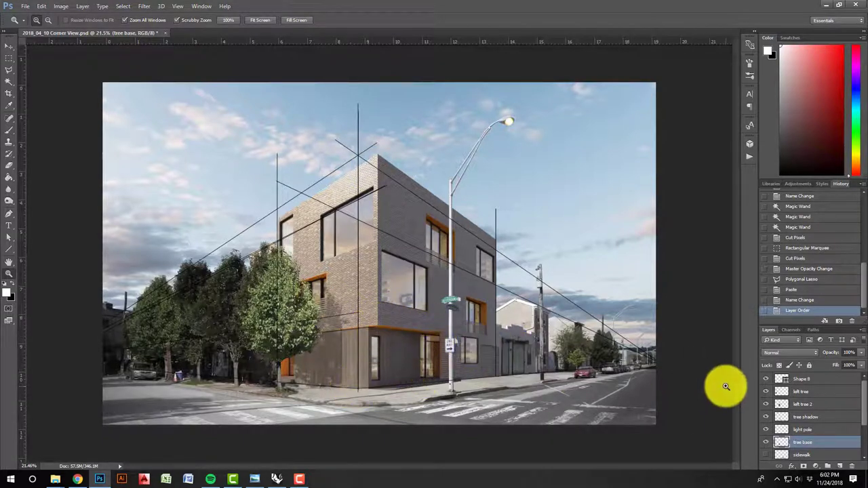
left_click(767, 380)
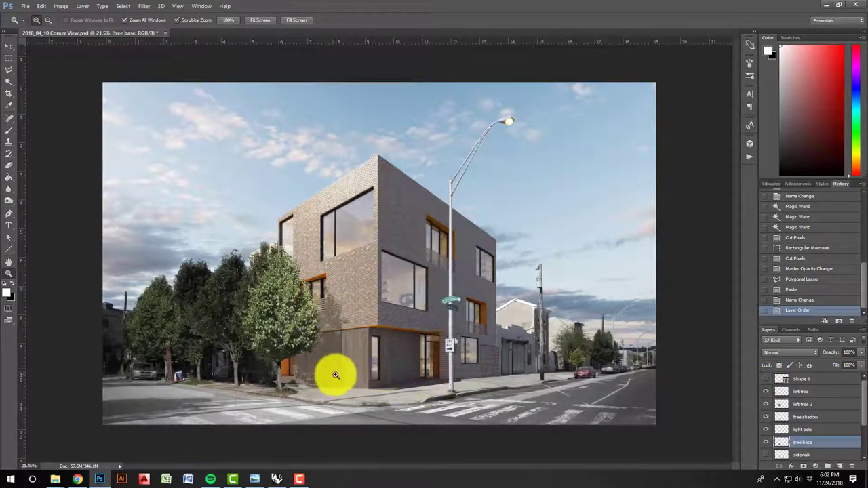
left_click_drag(412, 38, 397, 363)
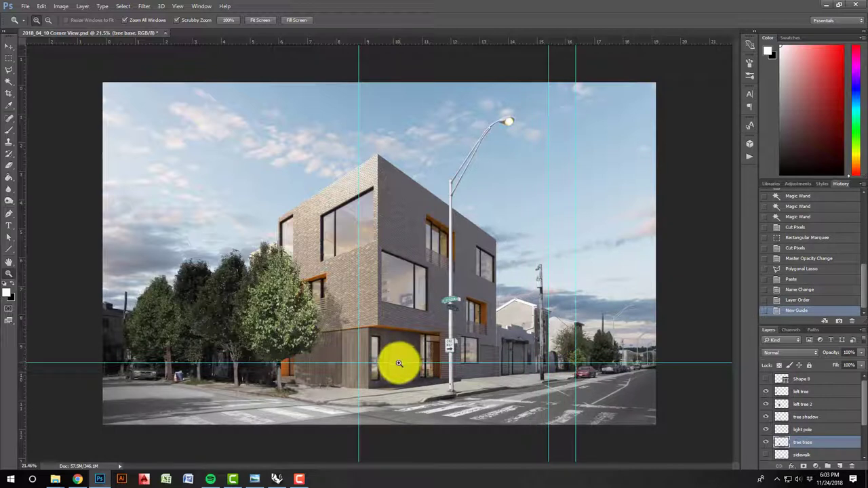
- Move the horizontal guide slightly higher across the building's ground-floor windows, check it against the figures' eye level, and hide all guides
key("v")
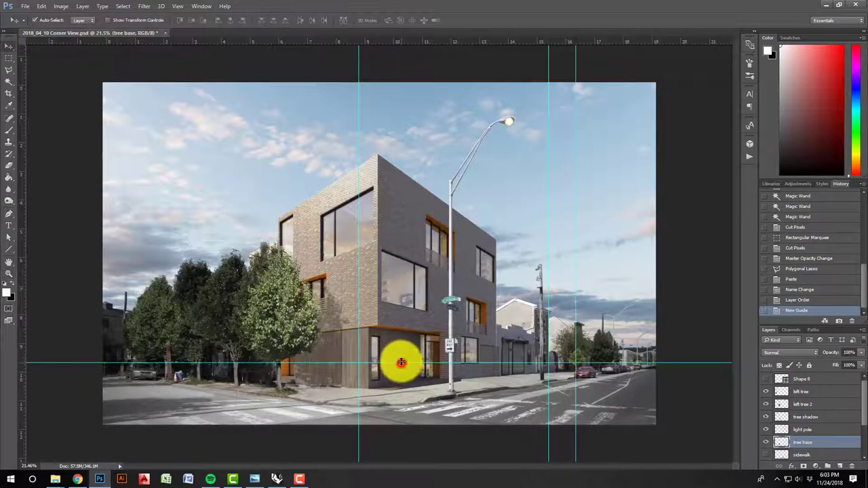
left_click_drag(401, 363, 401, 363)
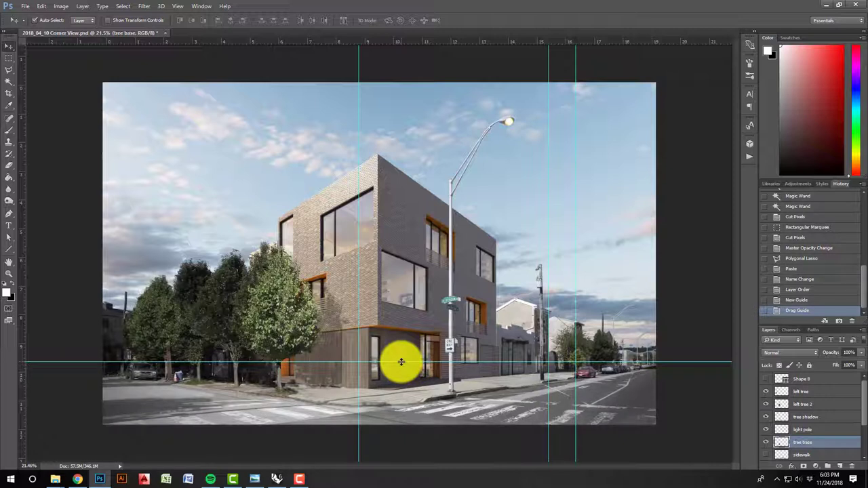
left_click(399, 360)
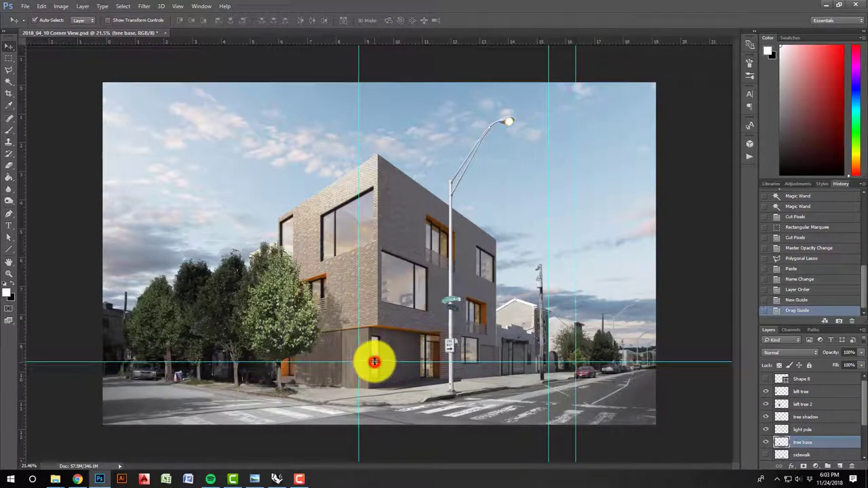
left_click_drag(374, 363, 373, 358)
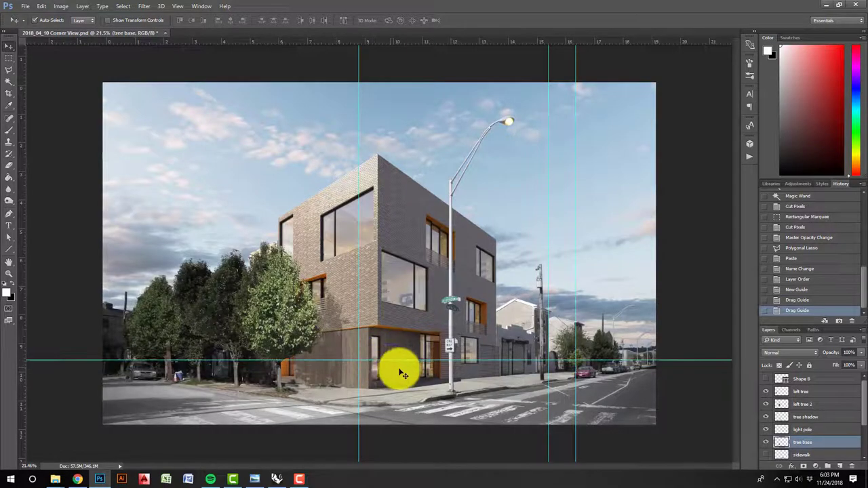
key("z")
left_click_drag(439, 358, 648, 373)
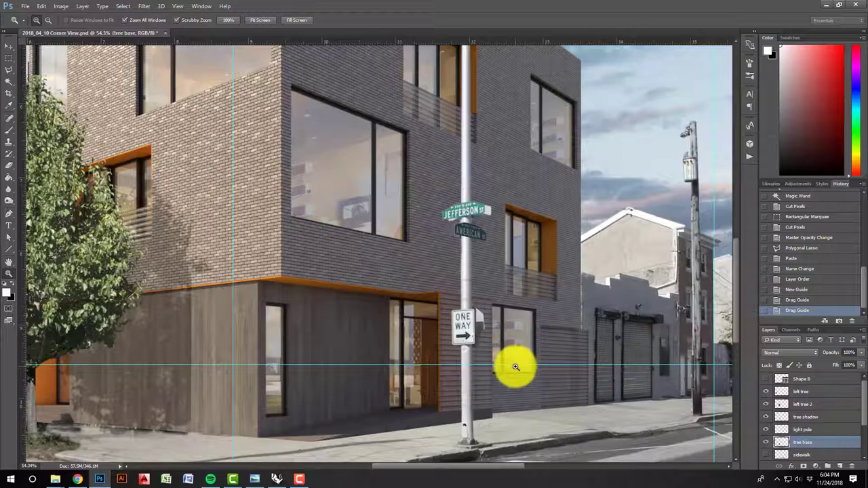
mouse_move(441, 360)
left_mouse_down()
mouse_move(407, 374)
mouse_move(384, 357)
left_mouse_up()
key("ctrl+semicolon")
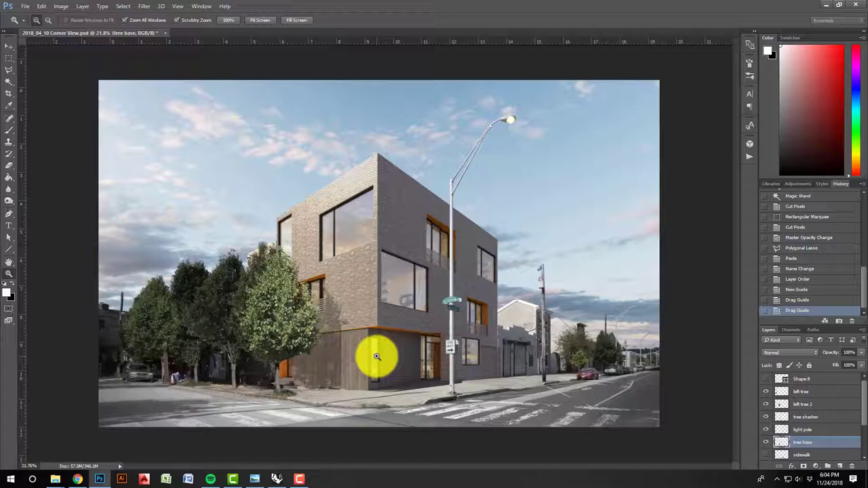
left_click_drag(377, 357, 432, 327)
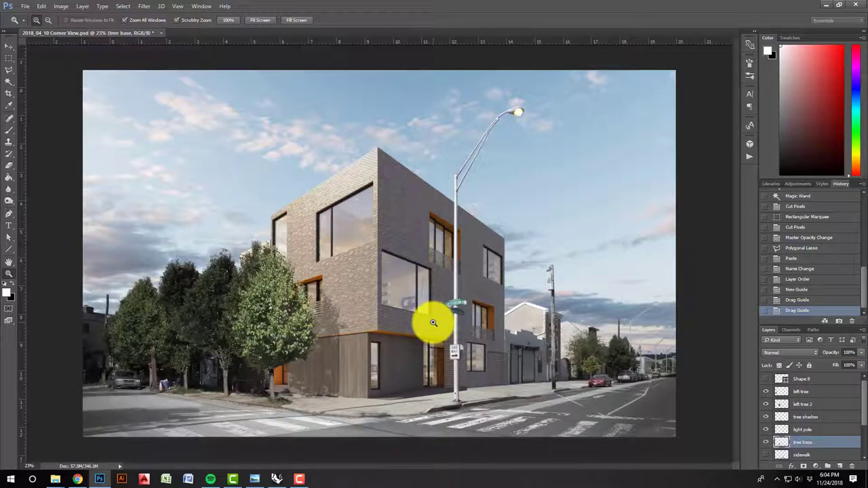
left_click_drag(397, 333, 389, 341)
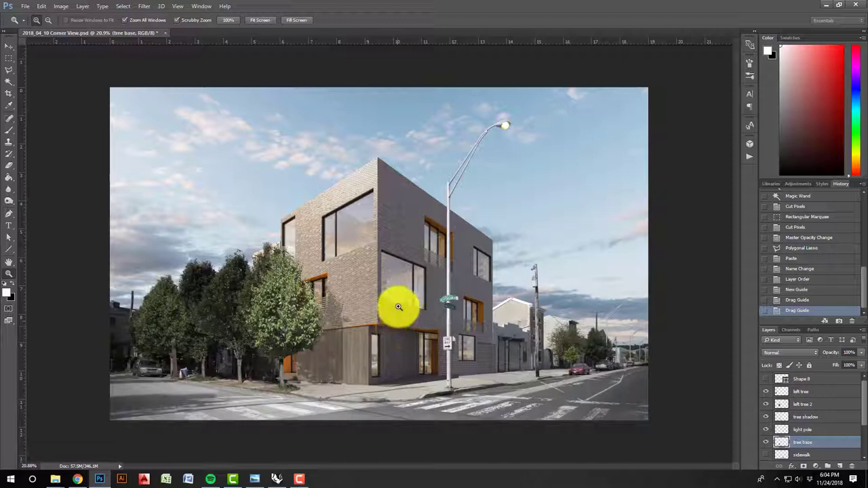
left_click_drag(392, 316, 386, 323)
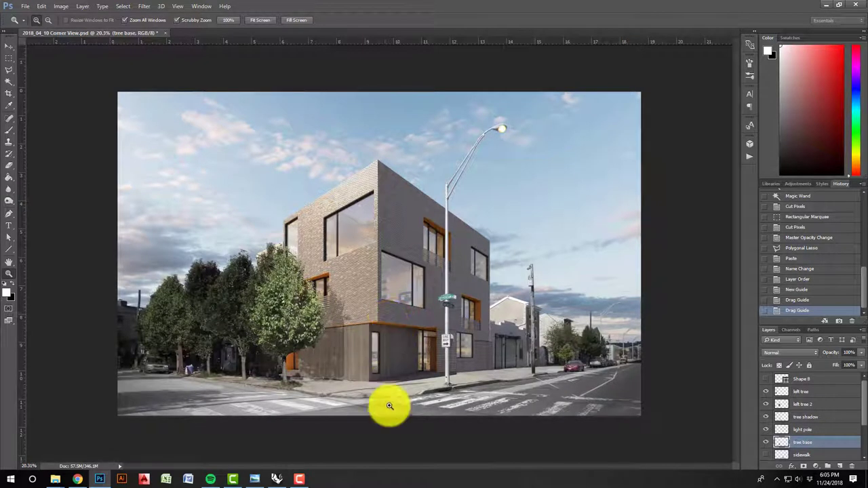
- Examine how the background photo, Layer 1 sky and vray render combine by temporarily hiding the sky and the render
key("v")
left_click(512, 403)
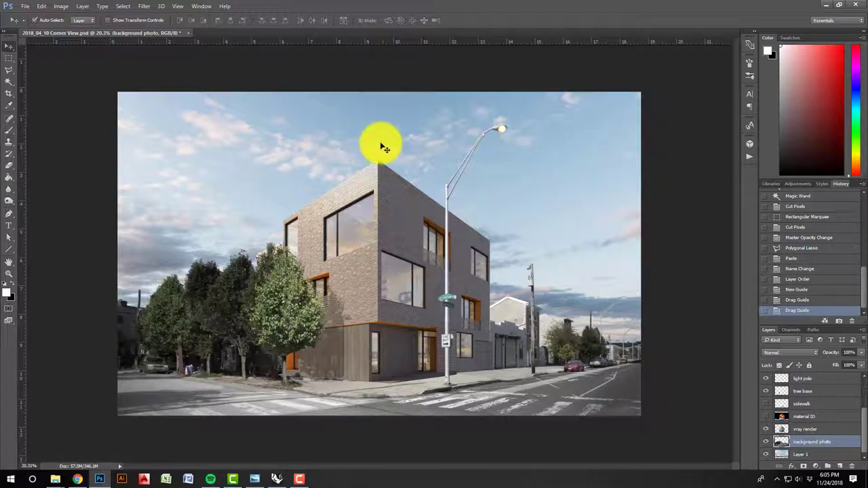
left_click(559, 178)
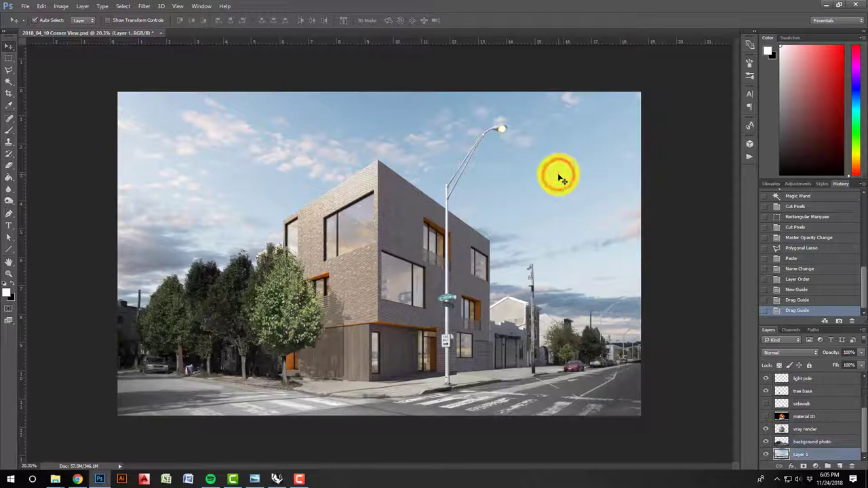
left_click(766, 454)
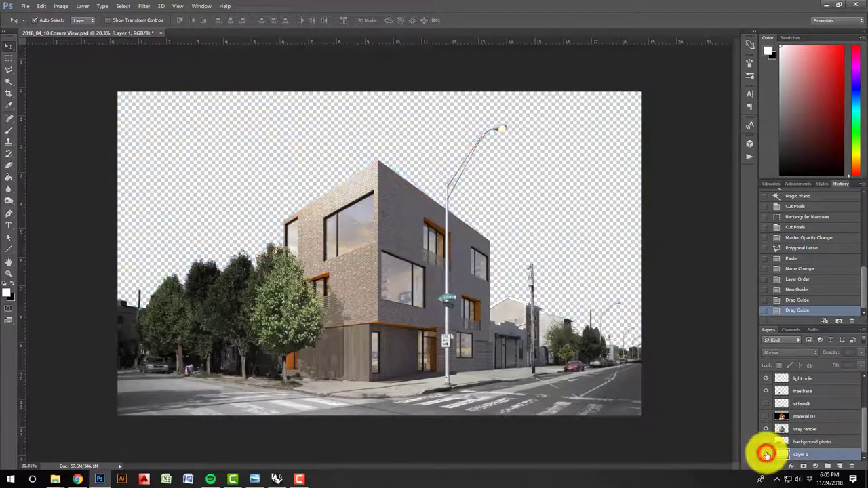
left_click(765, 454)
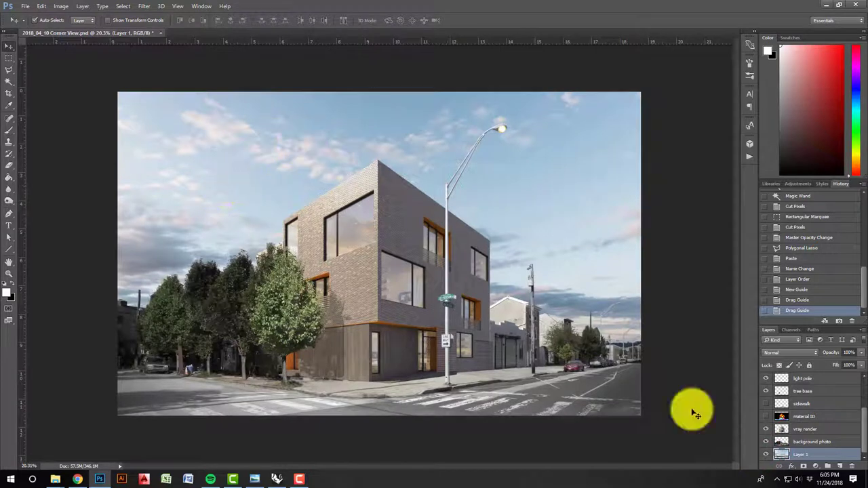
left_click(797, 430)
left_click(766, 430)
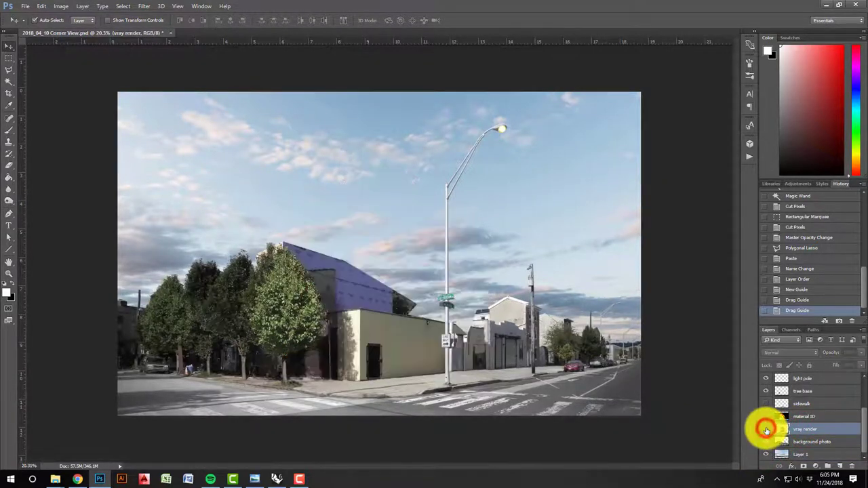
left_click(766, 430)
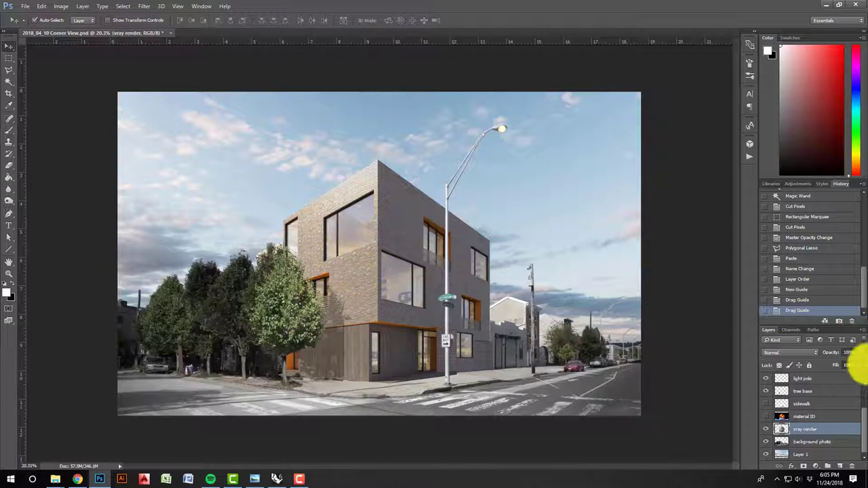
- Add a Gradient Map adjustment layer above the vray render and turn on Reverse for a black-to-white gradient
left_click_drag(861, 434, 861, 390)
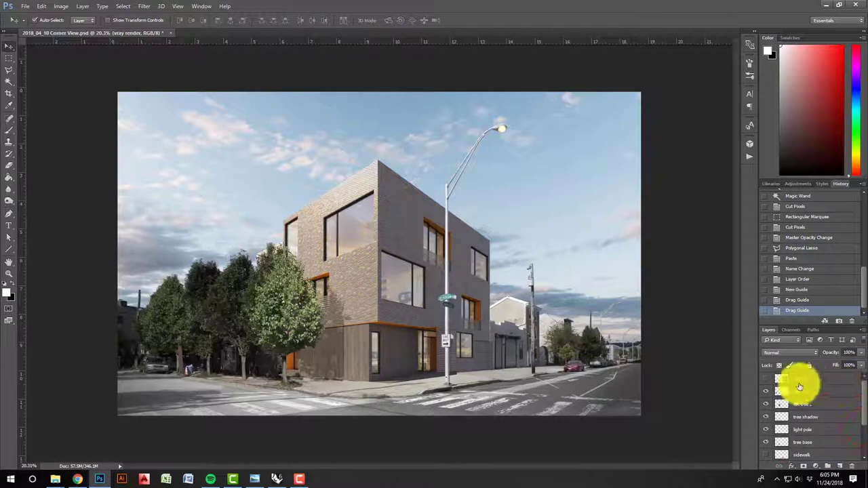
left_click(819, 469)
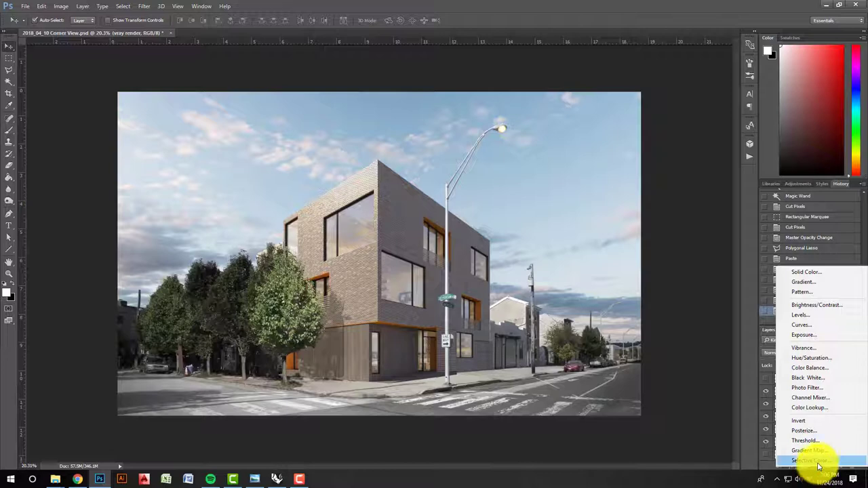
left_click(819, 451)
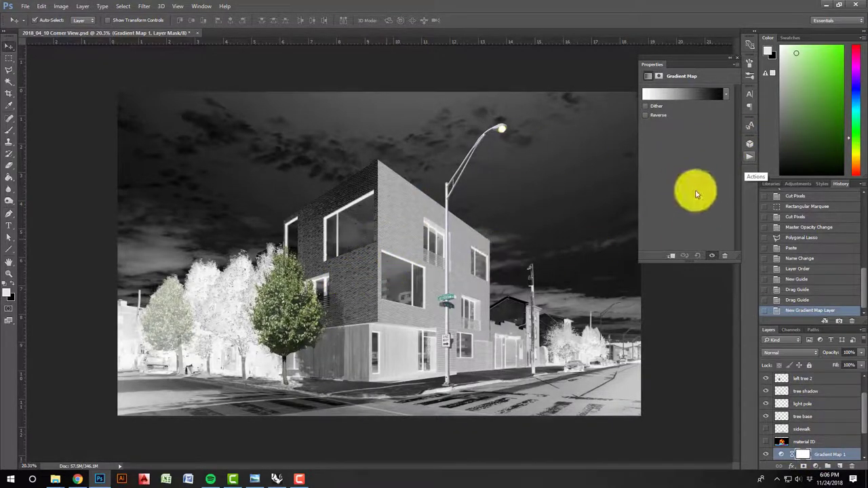
left_click(726, 94)
left_click(726, 93)
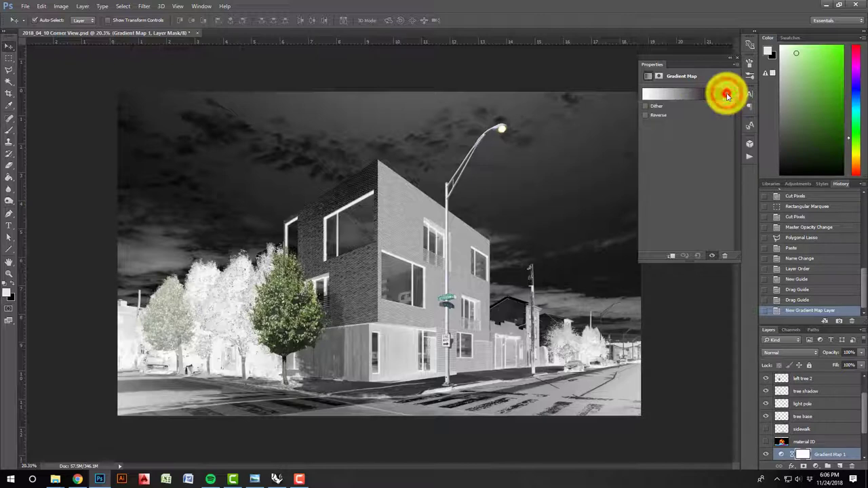
left_click(646, 115)
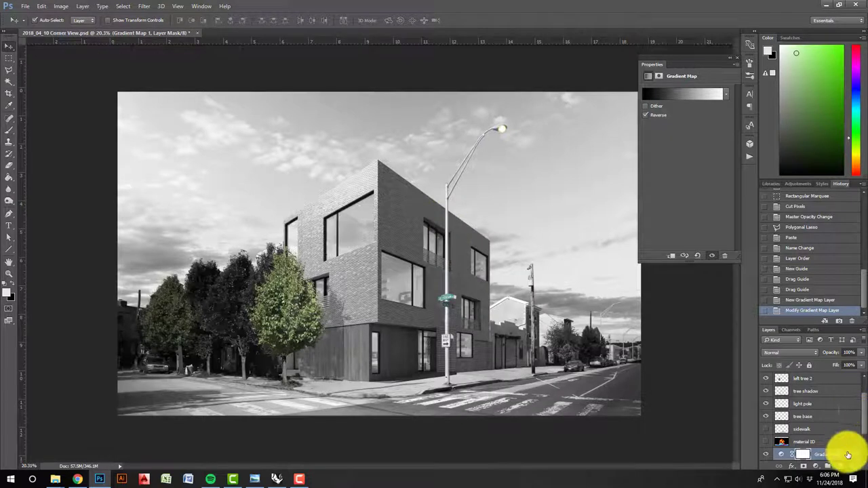
- Move the Gradient Map 1 layer to the top of the layer stack, above Shape 8
left_click_drag(834, 455, 834, 375)
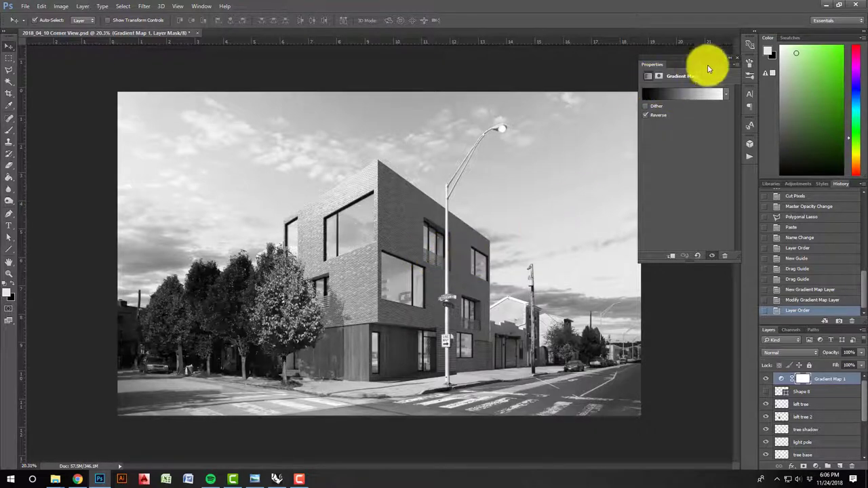
left_click_drag(706, 61, 709, 57)
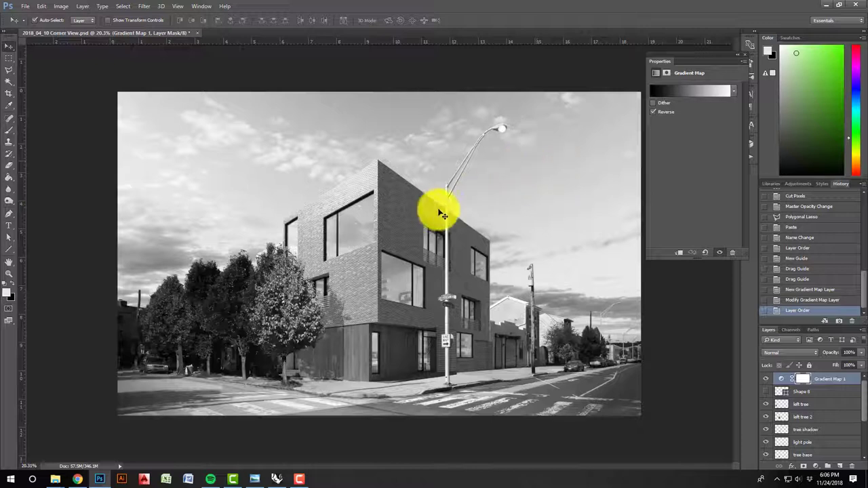
key("z")
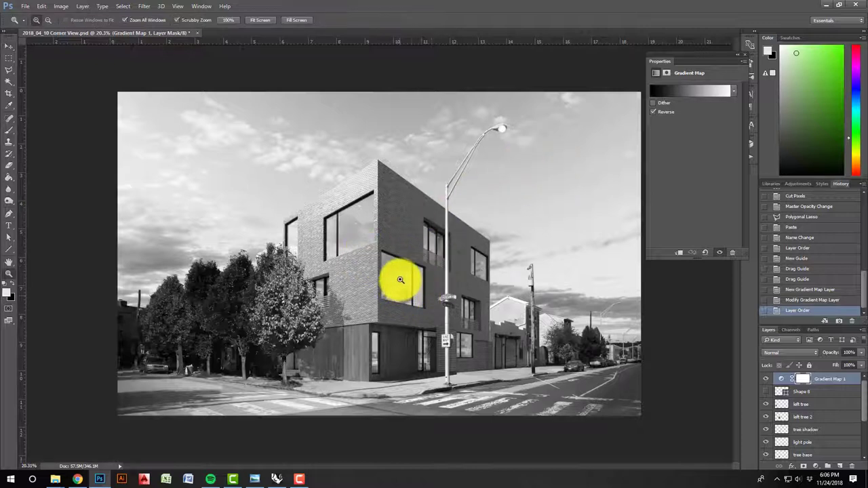
left_click_drag(400, 278, 392, 292)
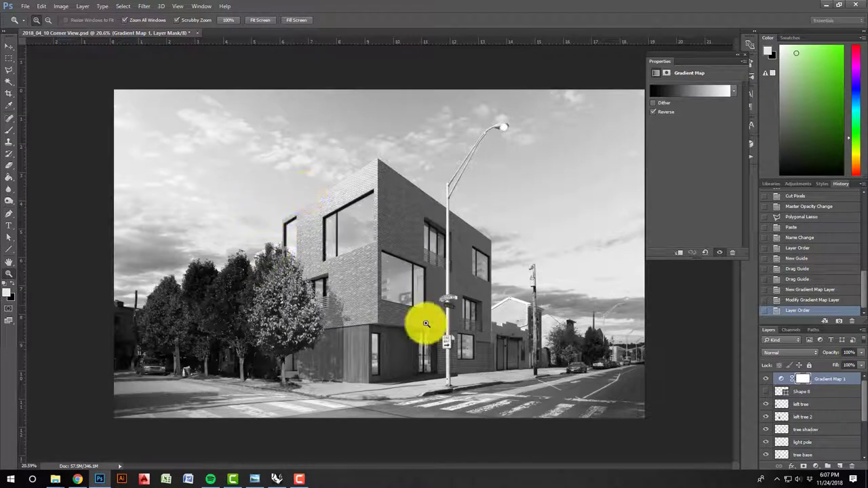
- Start a Shadows/Highlights adjustment on the background photo layer and set the Shadows amount to 0%
key("v")
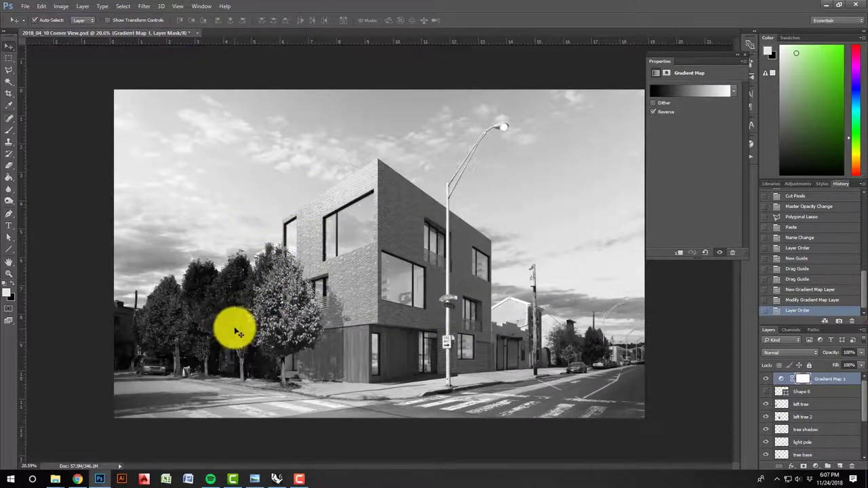
left_click(234, 325)
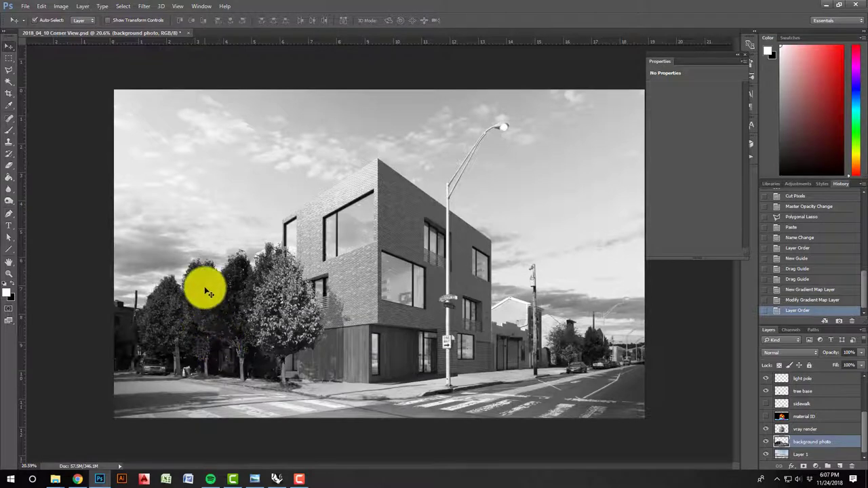
left_click(63, 7)
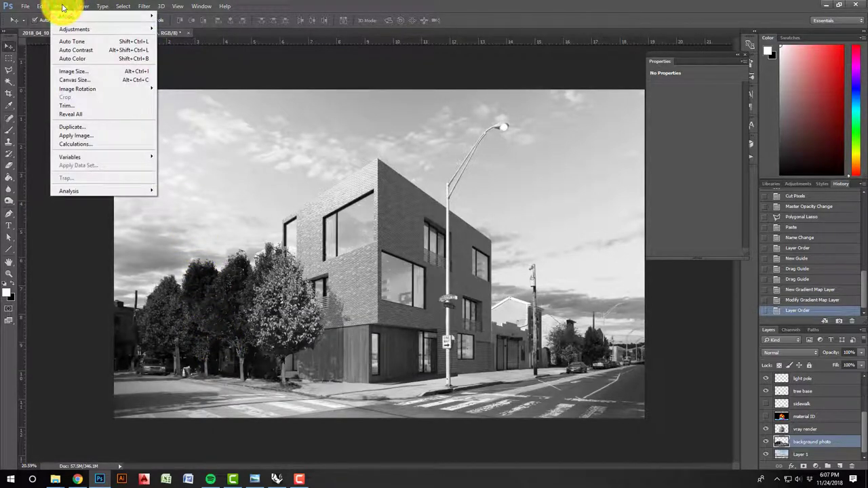
mouse_move(73, 30)
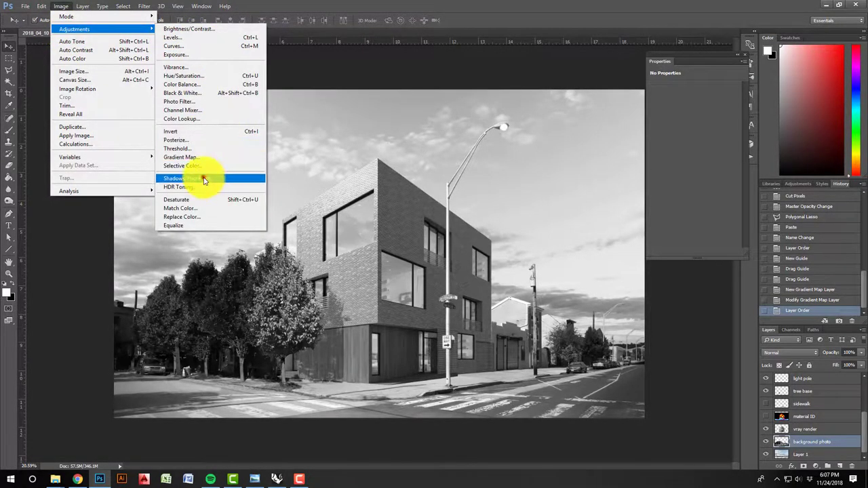
left_click(205, 180)
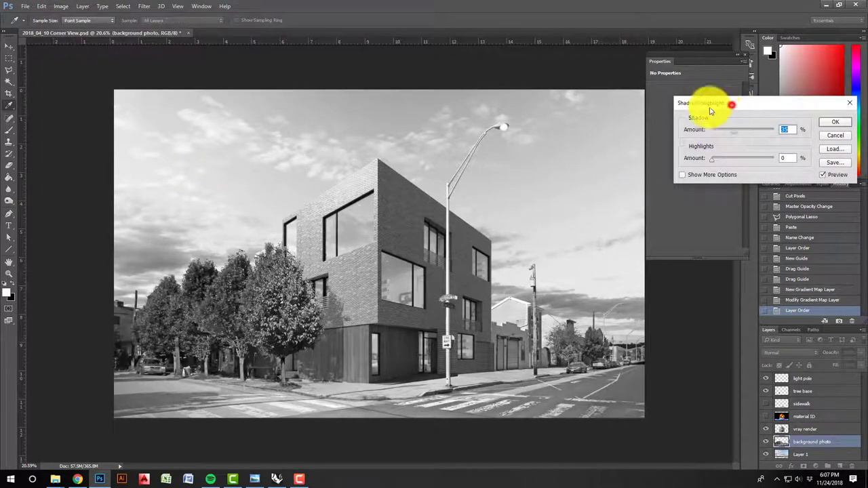
left_click_drag(710, 110, 576, 143)
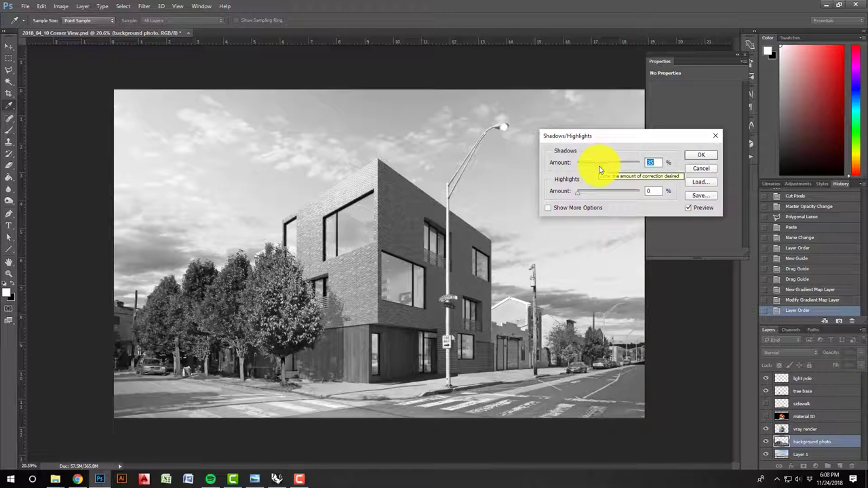
left_click_drag(599, 167, 577, 172)
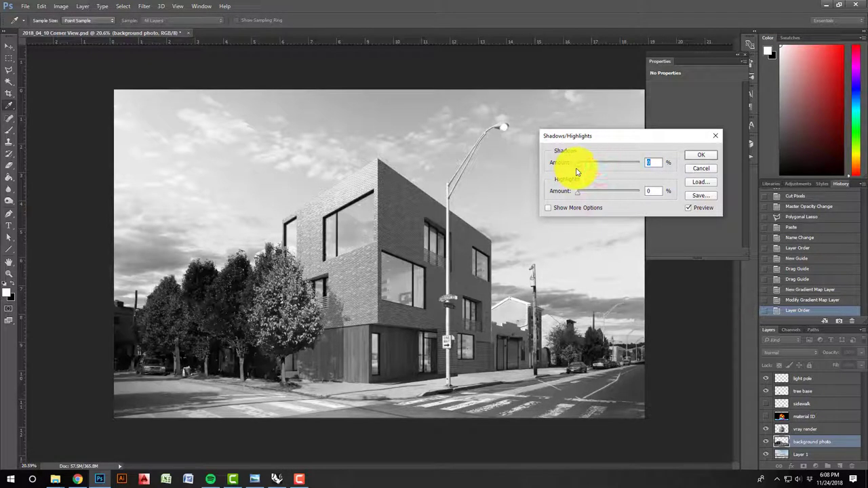
left_click(572, 163)
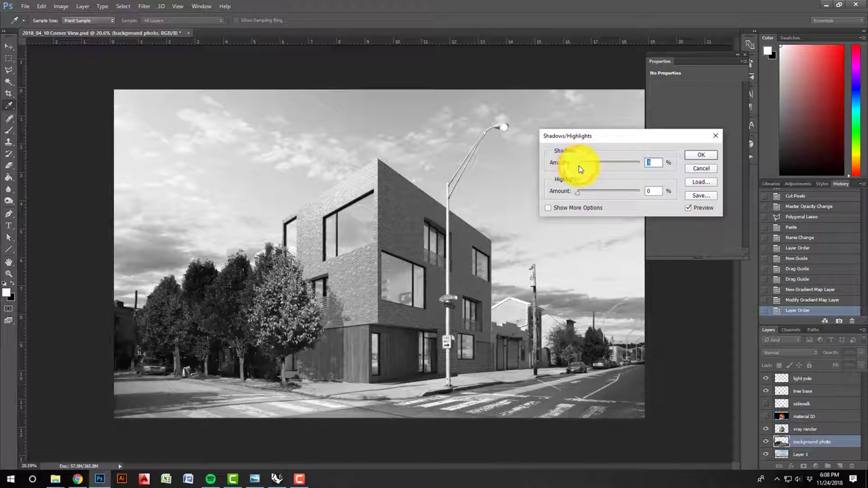
mouse_move(578, 166)
left_mouse_down()
mouse_move(594, 169)
mouse_move(578, 167)
left_mouse_up()
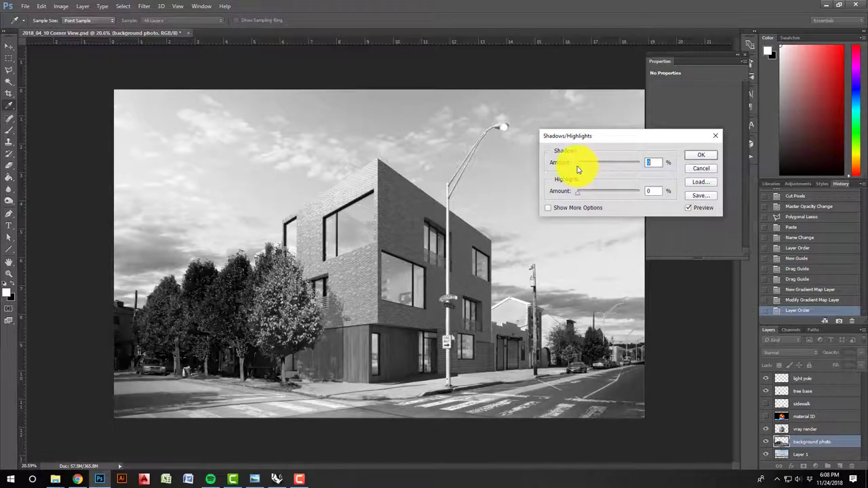
- Apply the Shadows/Highlights adjustment to the background photo with Shadows at 10% and Highlights at 0%
left_click_drag(579, 197, 568, 223)
left_click_drag(577, 192, 591, 194)
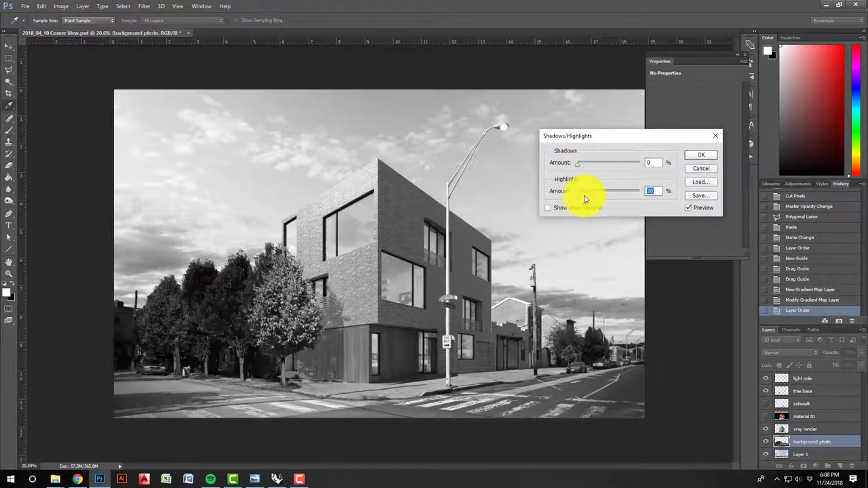
left_click_drag(589, 196, 579, 197)
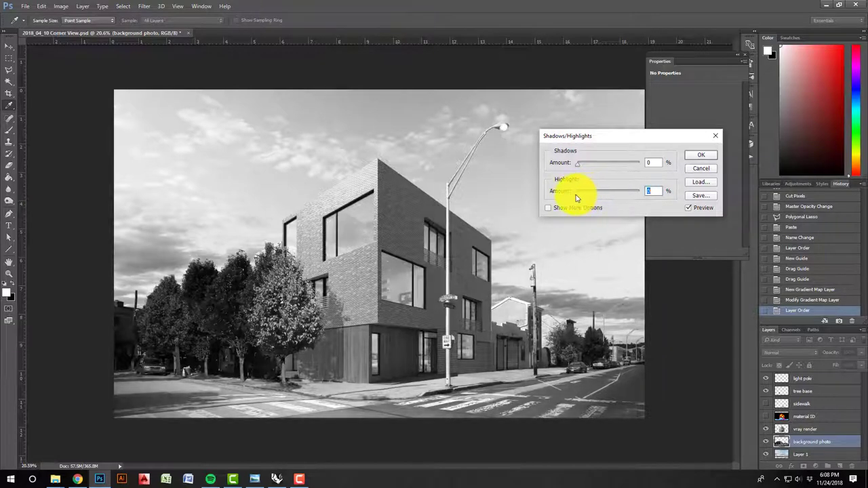
left_click(579, 169)
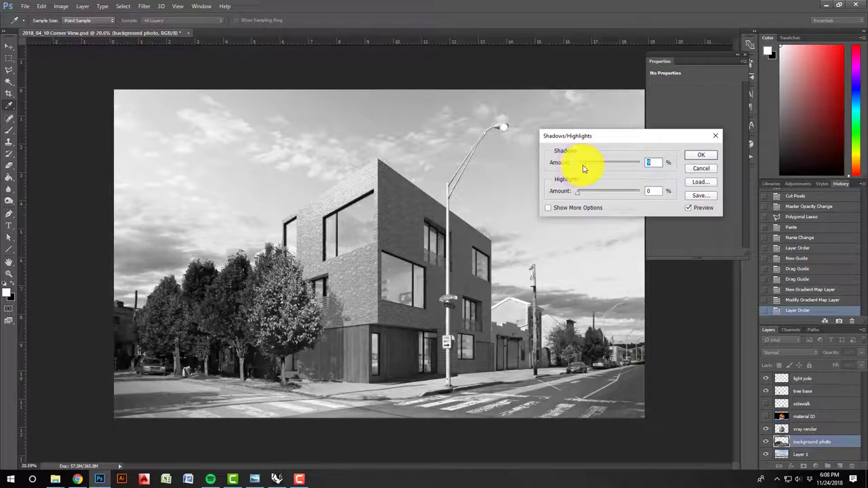
left_click_drag(588, 169, 585, 169)
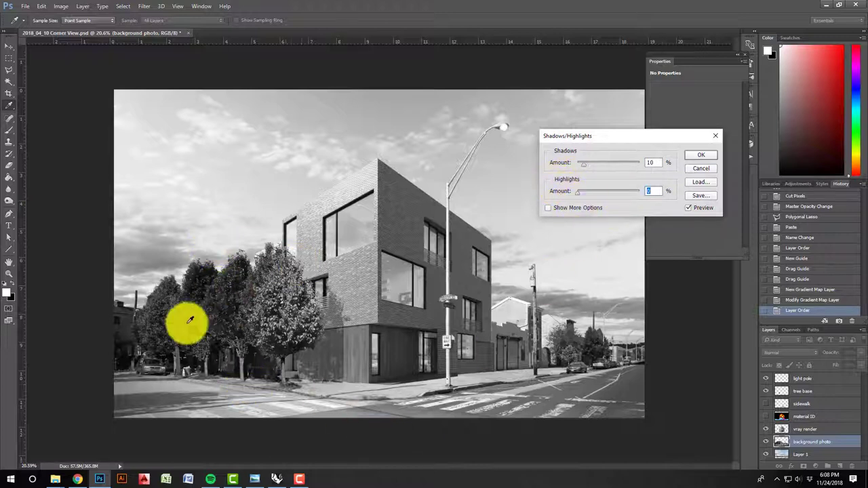
left_click(701, 156)
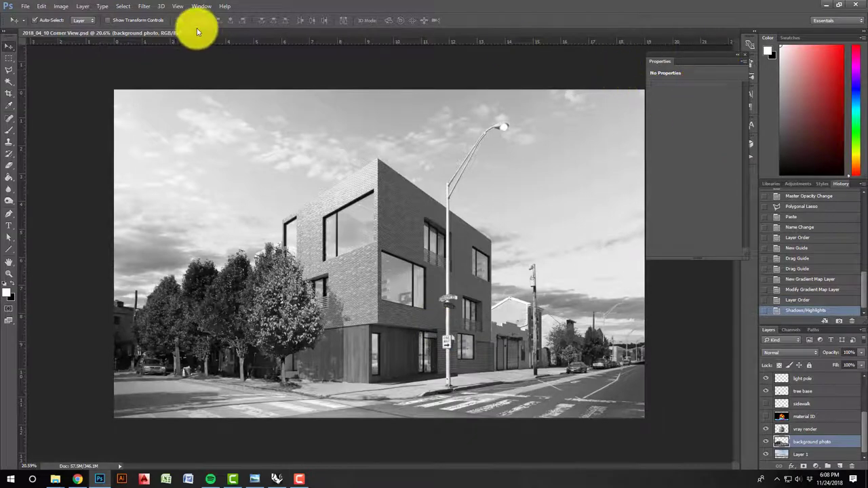
- Compare the composite before and after the Shadows/Highlights adjustment by switching between the two history states
left_click(196, 6)
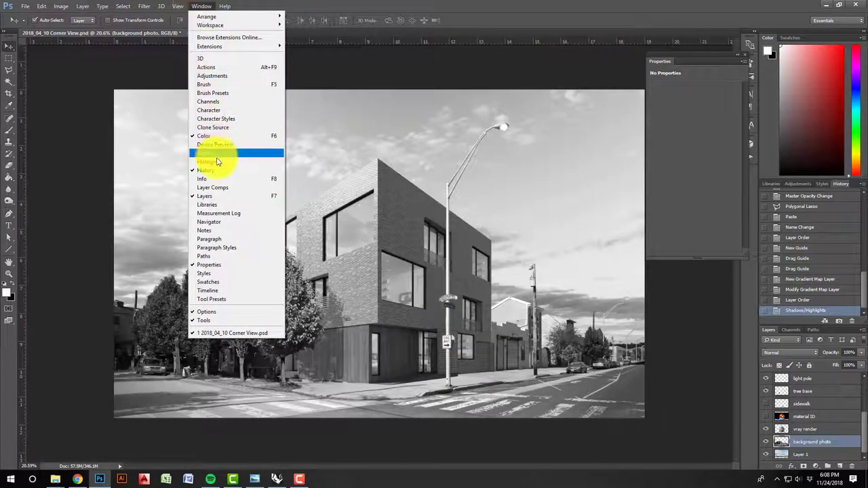
left_click(715, 142)
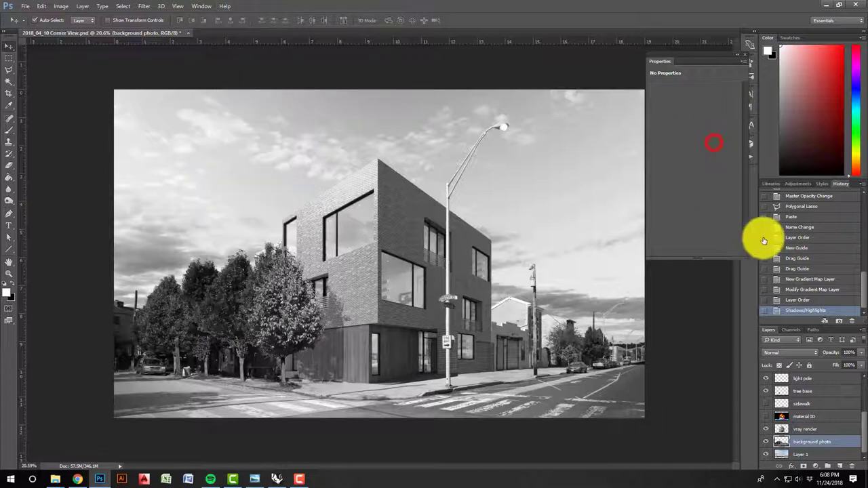
left_click(794, 301)
left_click(795, 310)
left_click(792, 300)
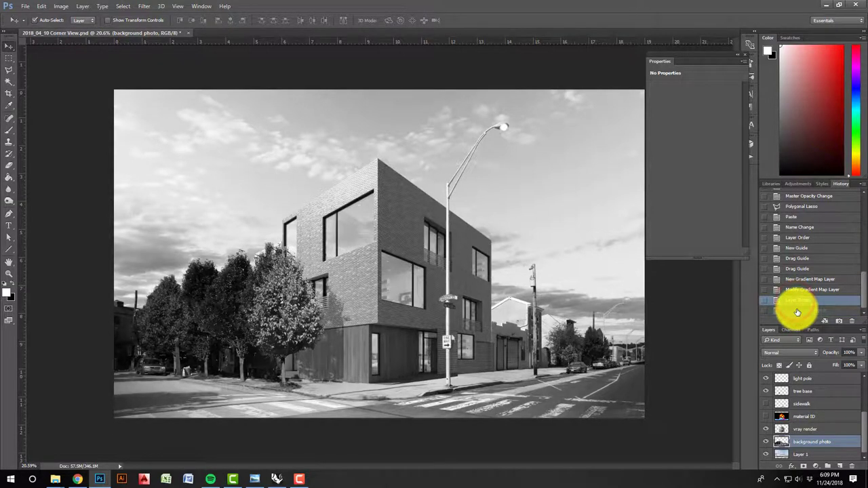
left_click(797, 311)
left_click(797, 301)
left_click(796, 310)
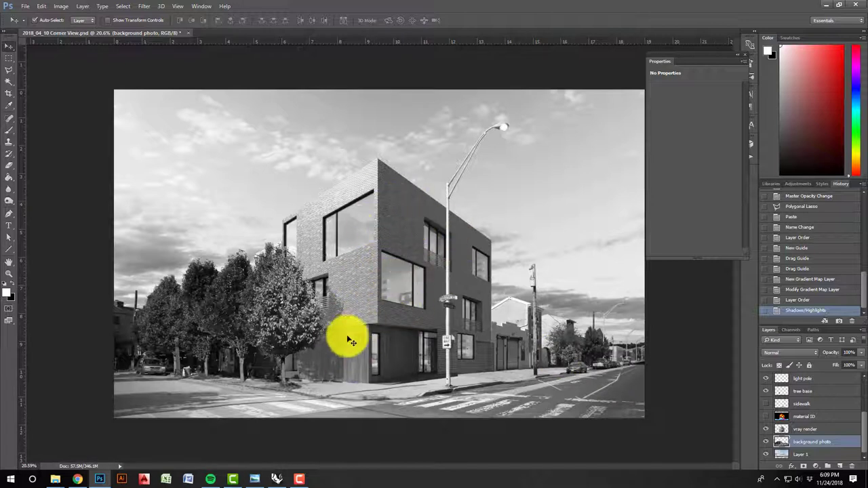
left_click(799, 299)
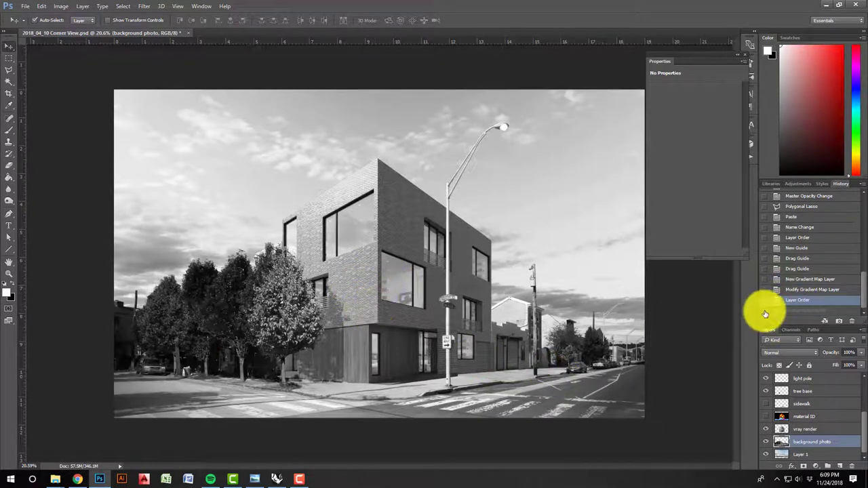
left_click(811, 310)
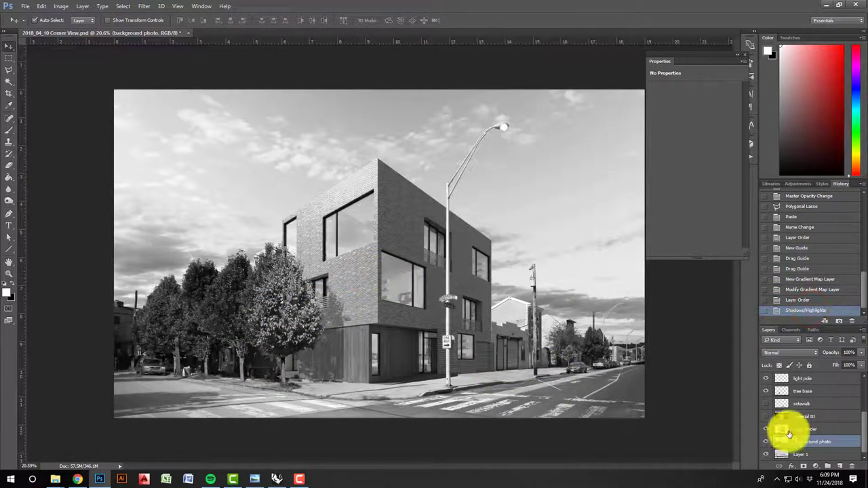
- Apply a Brightness/Contrast adjustment to the sky on Layer 1 with brightness -14 and contrast 38
left_click(809, 455)
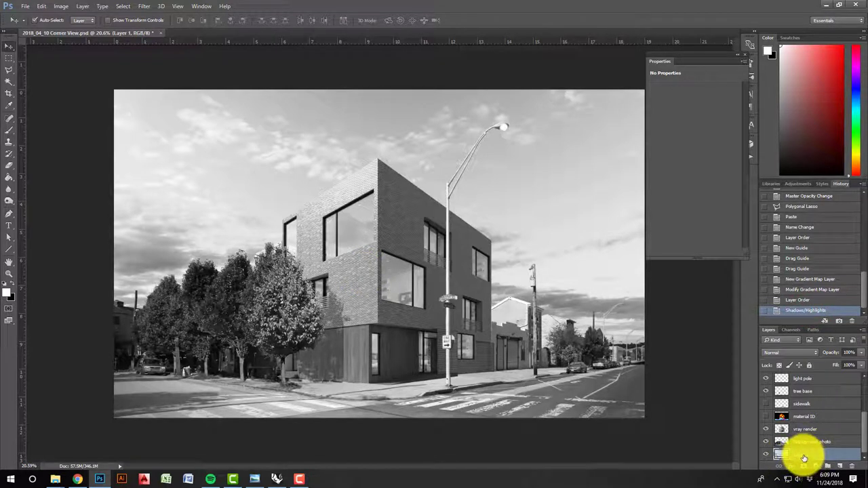
left_click(63, 6)
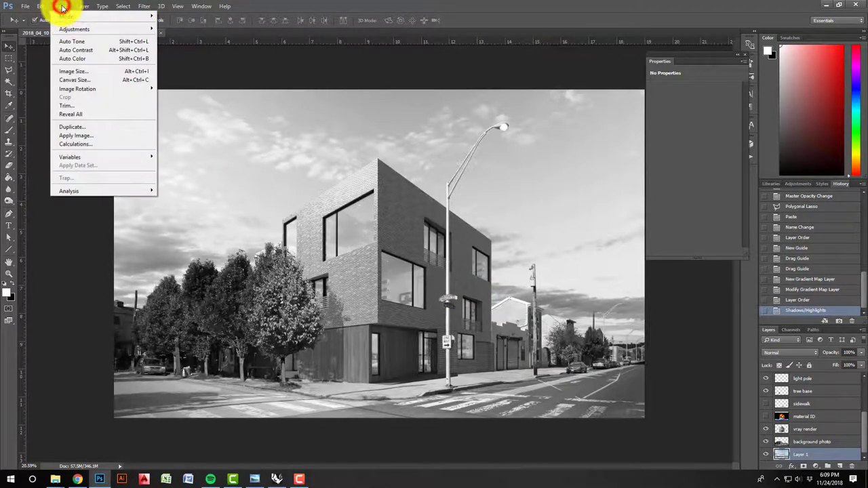
mouse_move(69, 28)
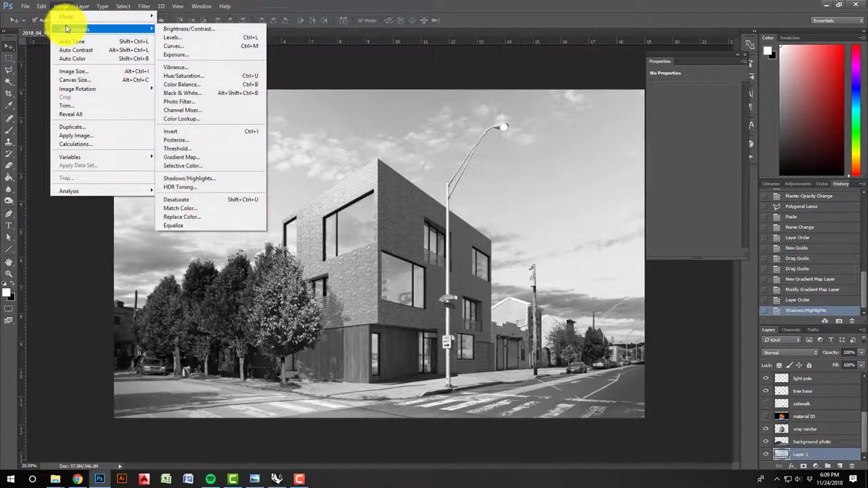
left_click(185, 29)
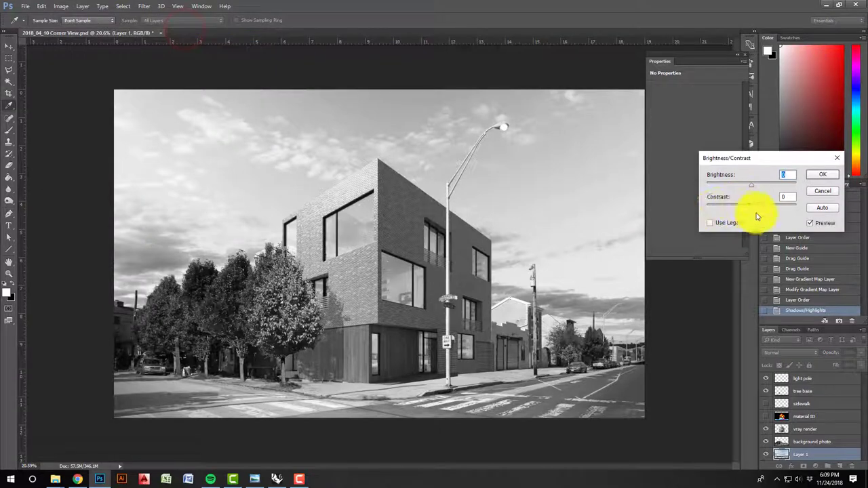
mouse_move(758, 212)
left_mouse_down()
mouse_move(788, 212)
mouse_move(742, 217)
mouse_move(768, 215)
left_mouse_up()
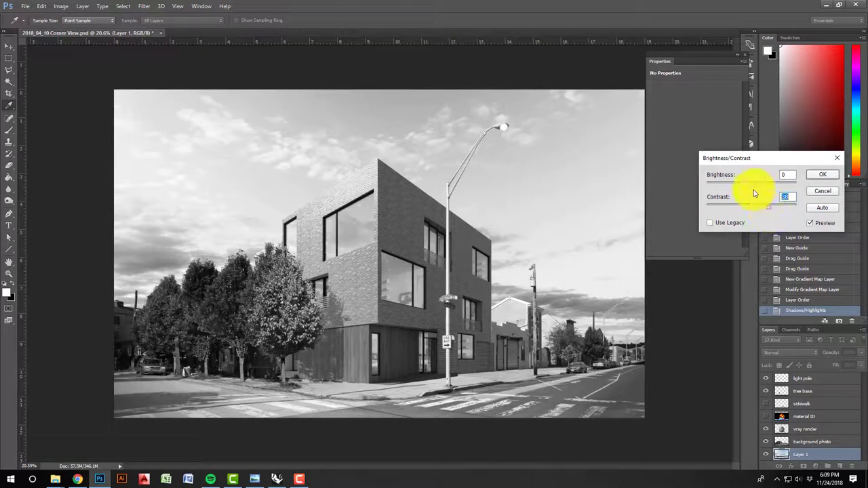
left_click_drag(751, 187, 750, 189)
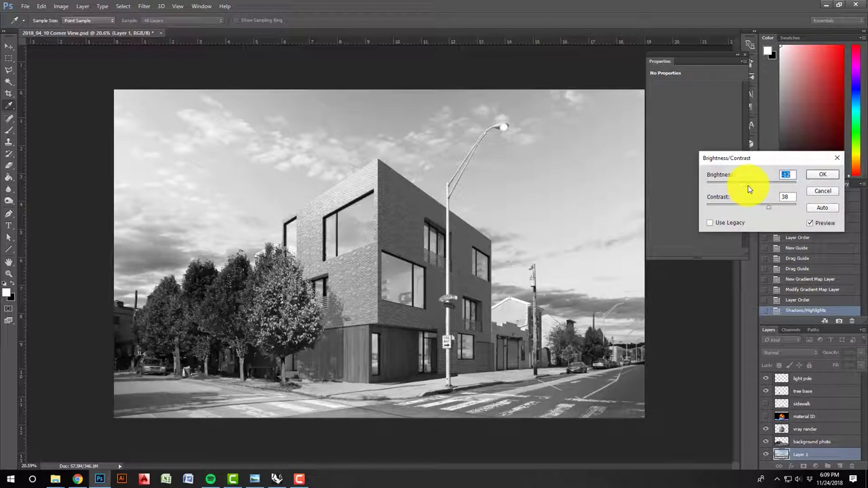
left_click_drag(751, 190, 748, 190)
left_click_drag(769, 210, 762, 207)
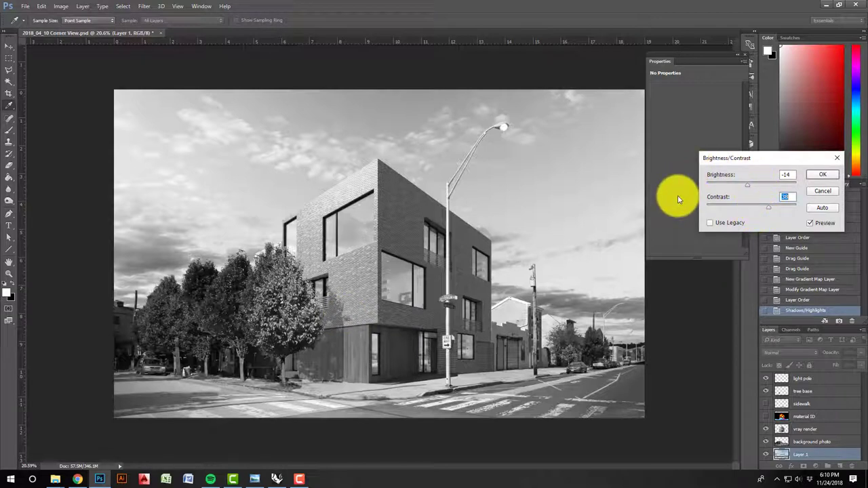
left_click(823, 175)
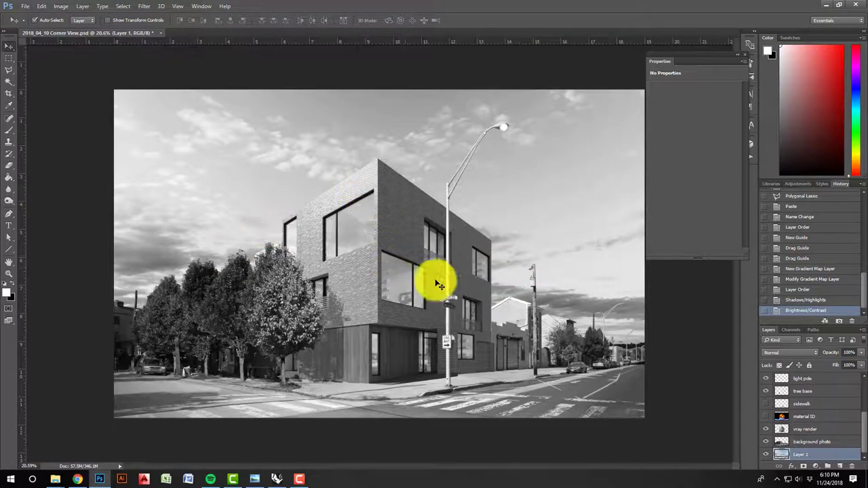
- Compare the composite before and after both tonal adjustments by switching between the Layer Order and Brightness/Contrast history states
left_click(805, 290)
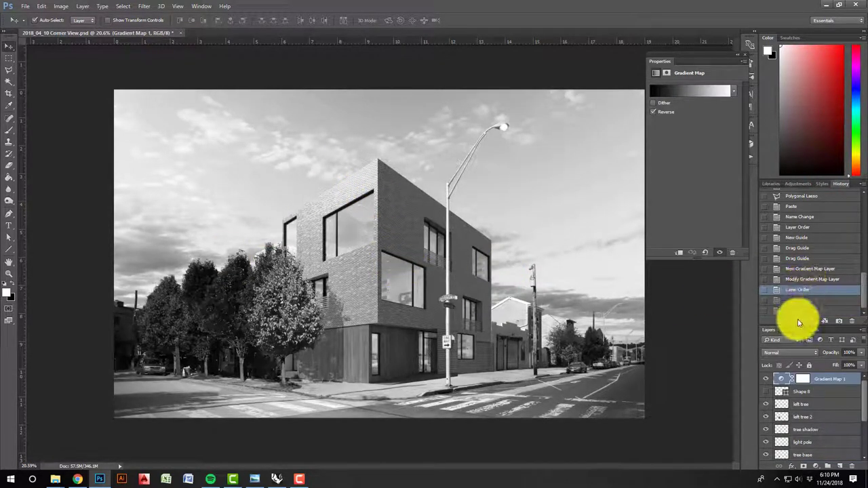
left_click(800, 309)
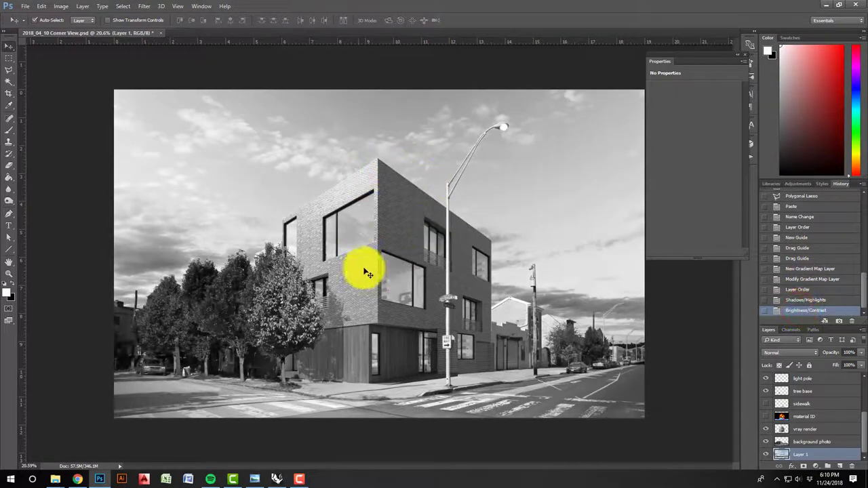
left_click(802, 290)
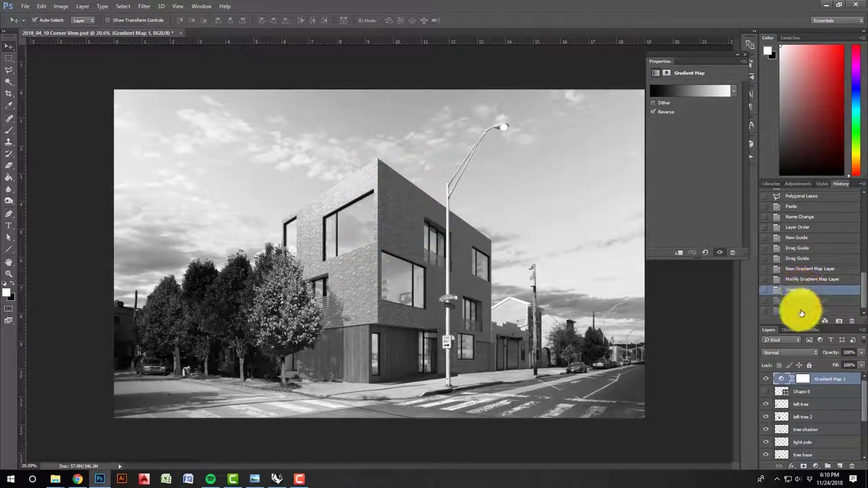
left_click(801, 310)
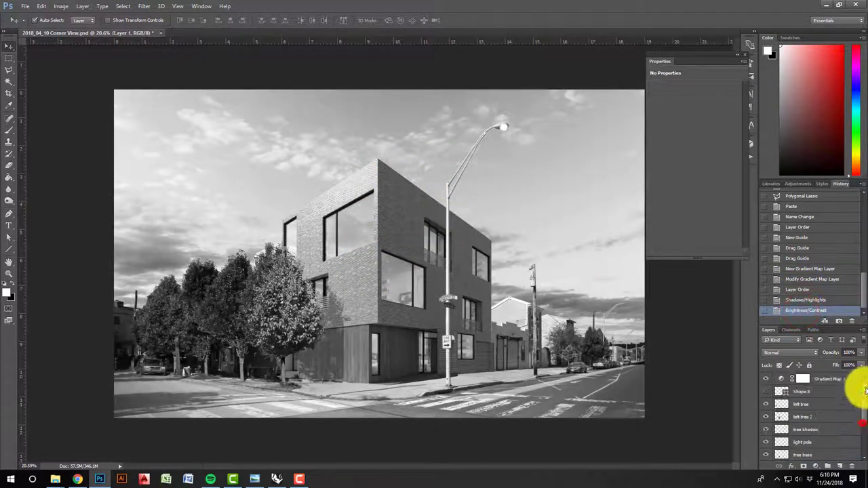
- Lower the Gradient Map 1 layer's opacity to a small percentage so the composite keeps slightly muted colors
left_click(829, 379)
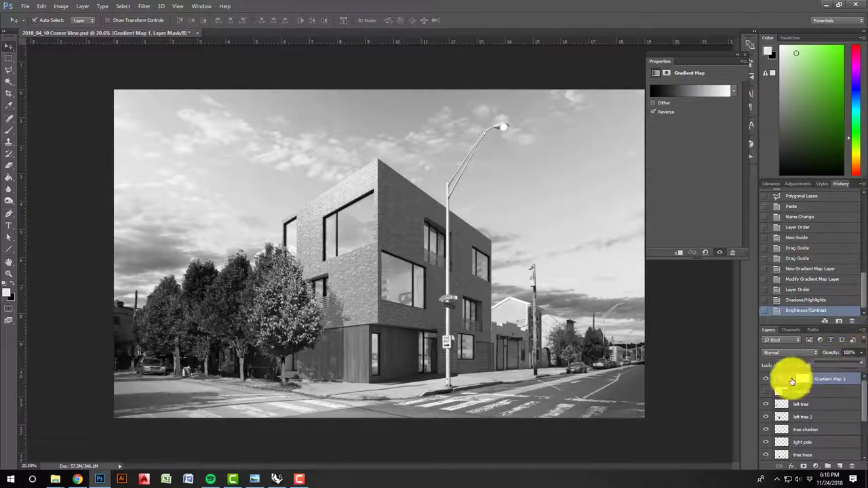
left_click_drag(860, 365, 816, 364)
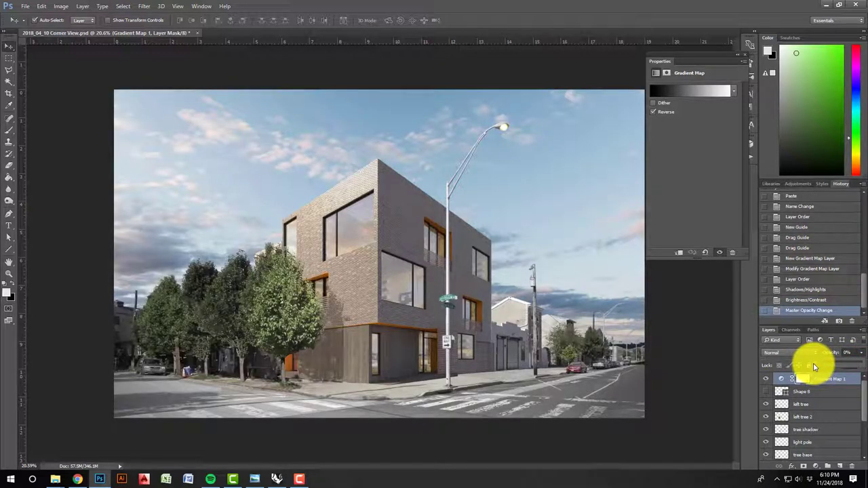
left_click_drag(821, 366, 825, 367)
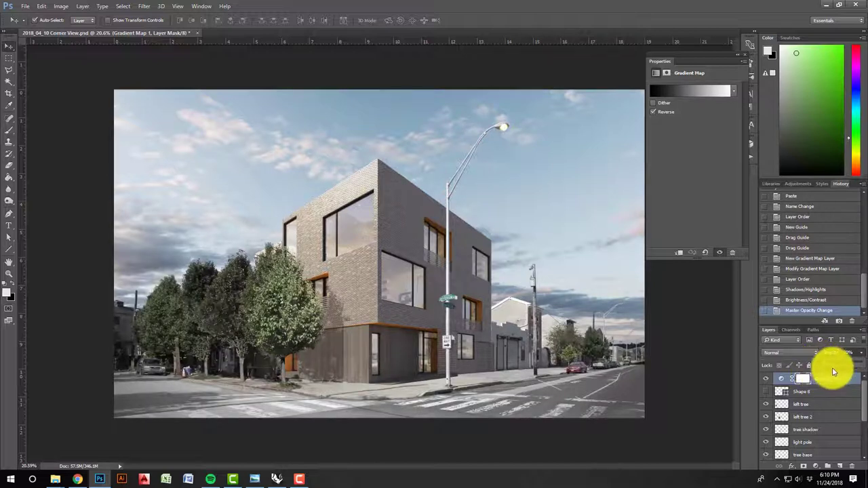
left_click_drag(826, 365, 816, 365)
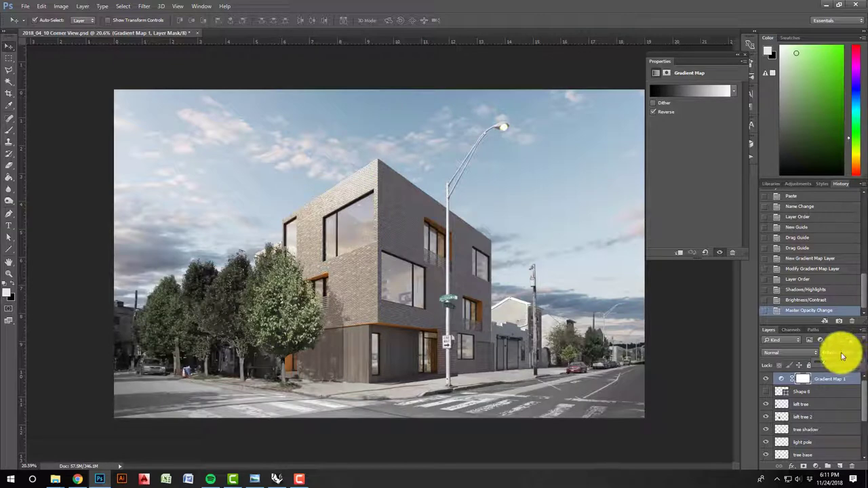
- Select the vray render layer and review the whole color composite at a smaller scale
left_click(488, 302)
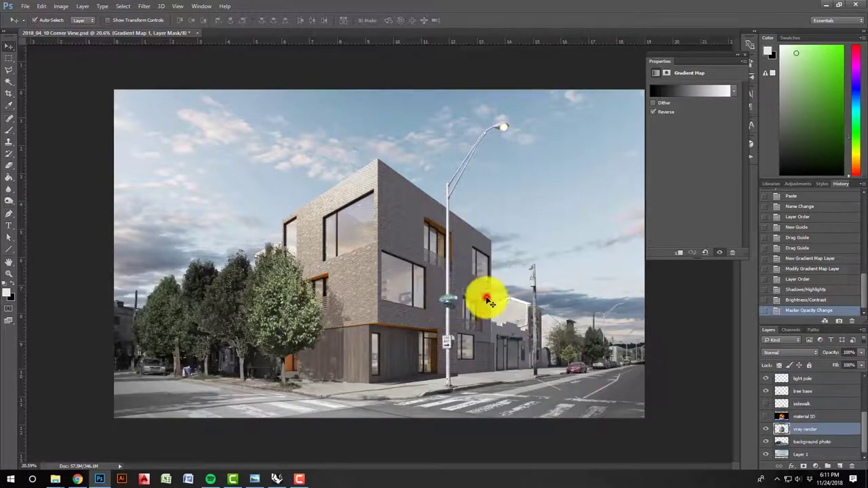
key("z")
left_click(407, 280, "alt")
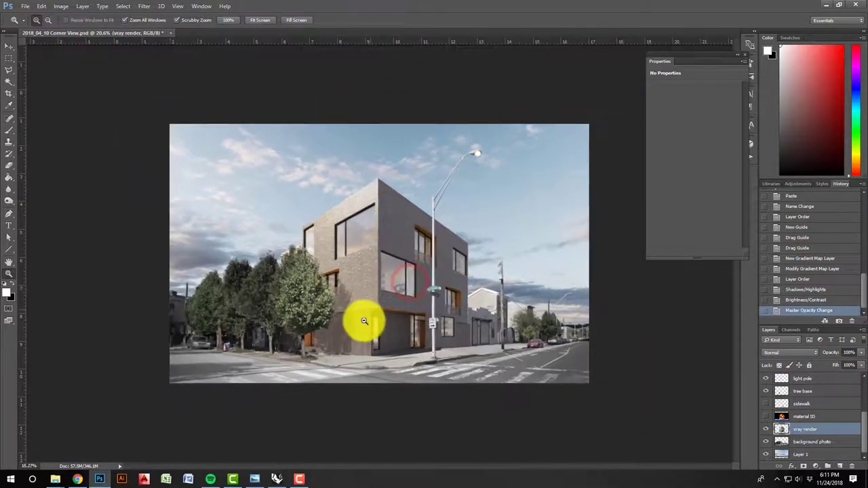
left_click(400, 251)
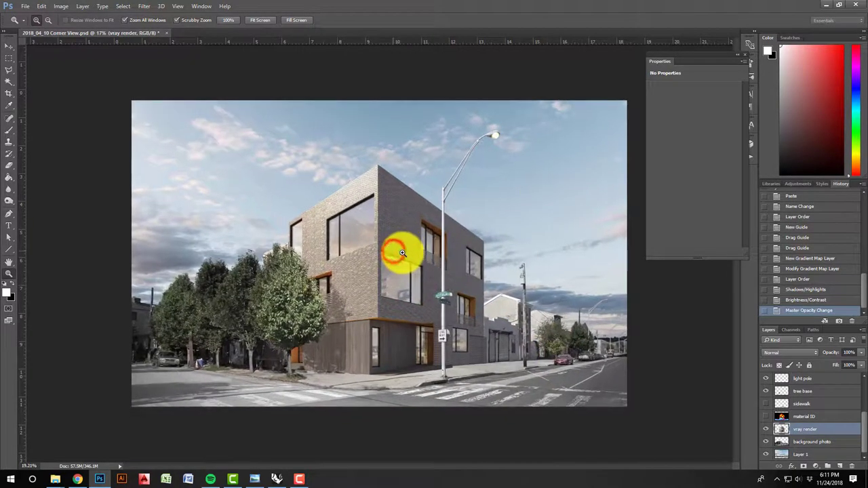